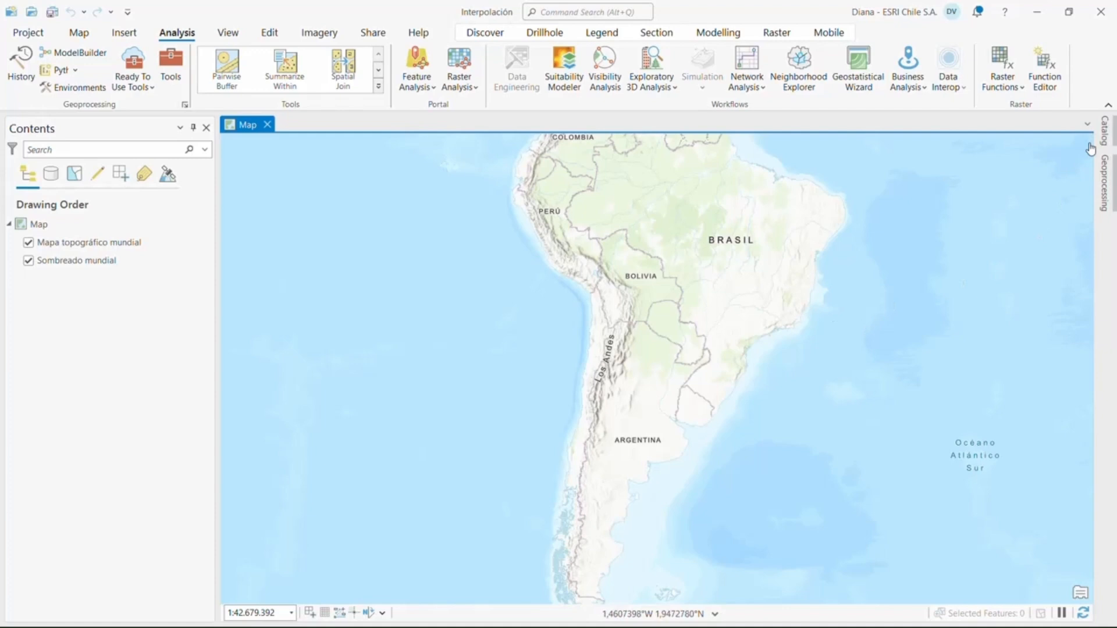
Open the attribute table of PUNTOS_PRUEBA.csv from the CARPETA folder to examine its fields, and close it
left_click(1105, 131)
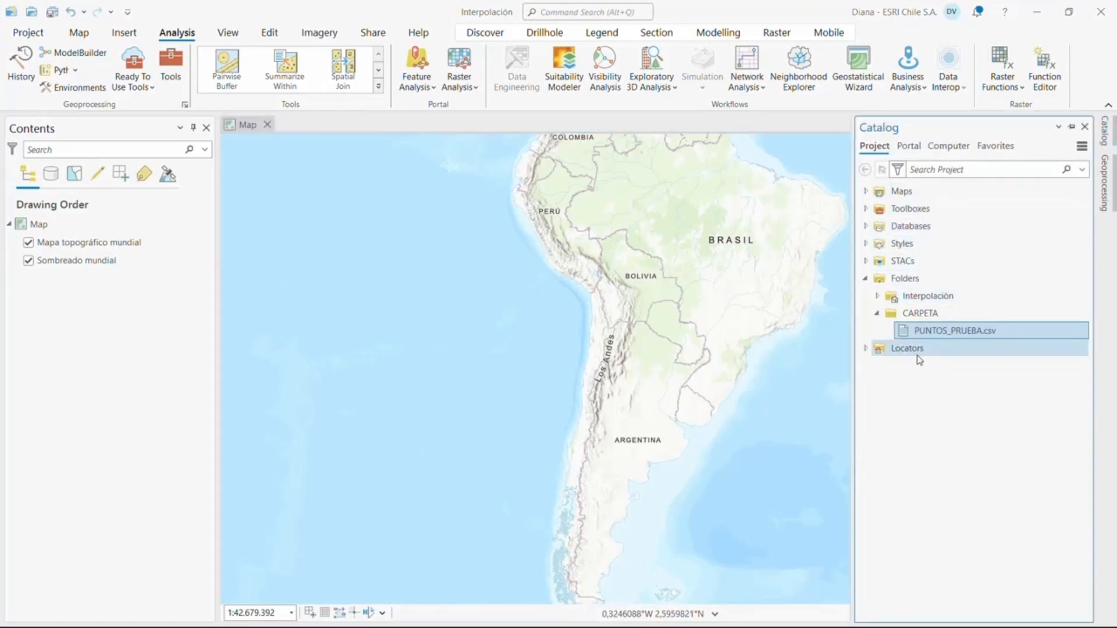
right_click(931, 331)
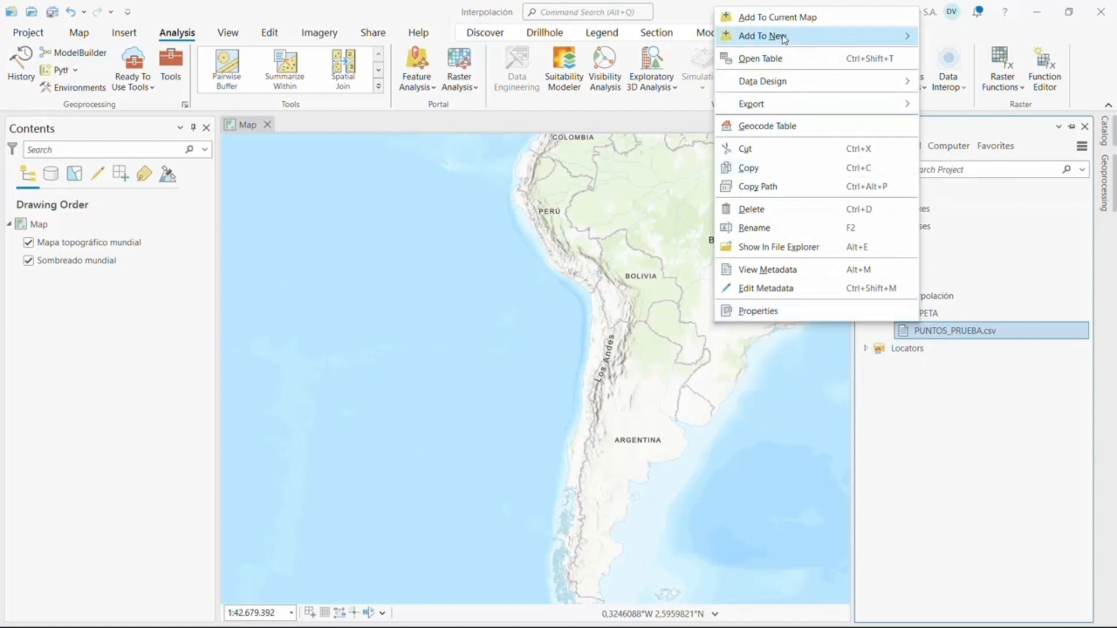
left_click(762, 57)
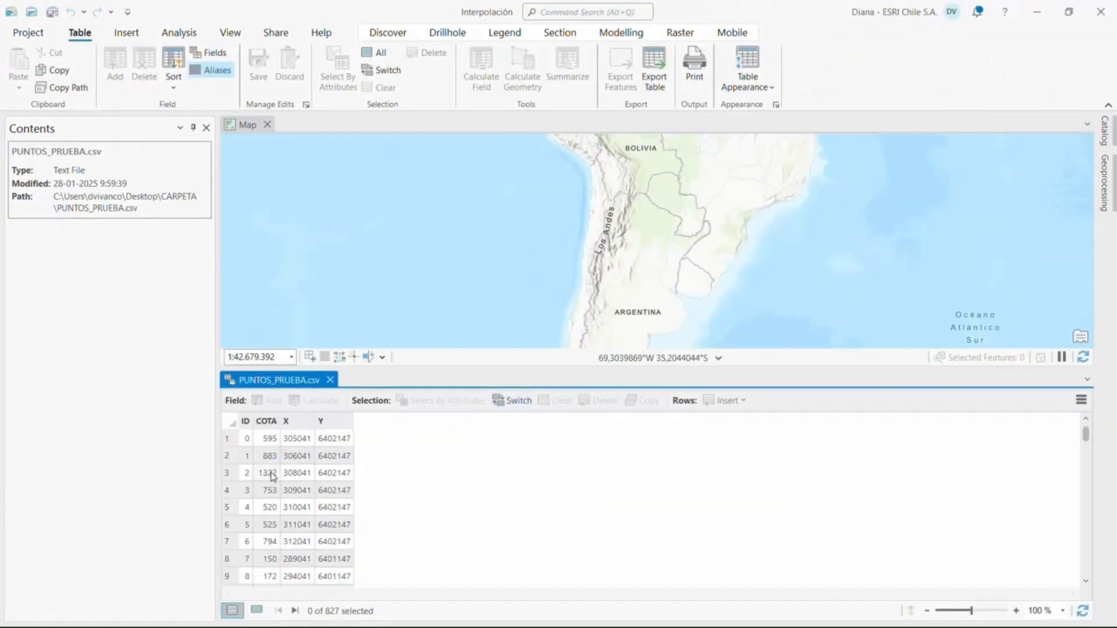
left_click(330, 380)
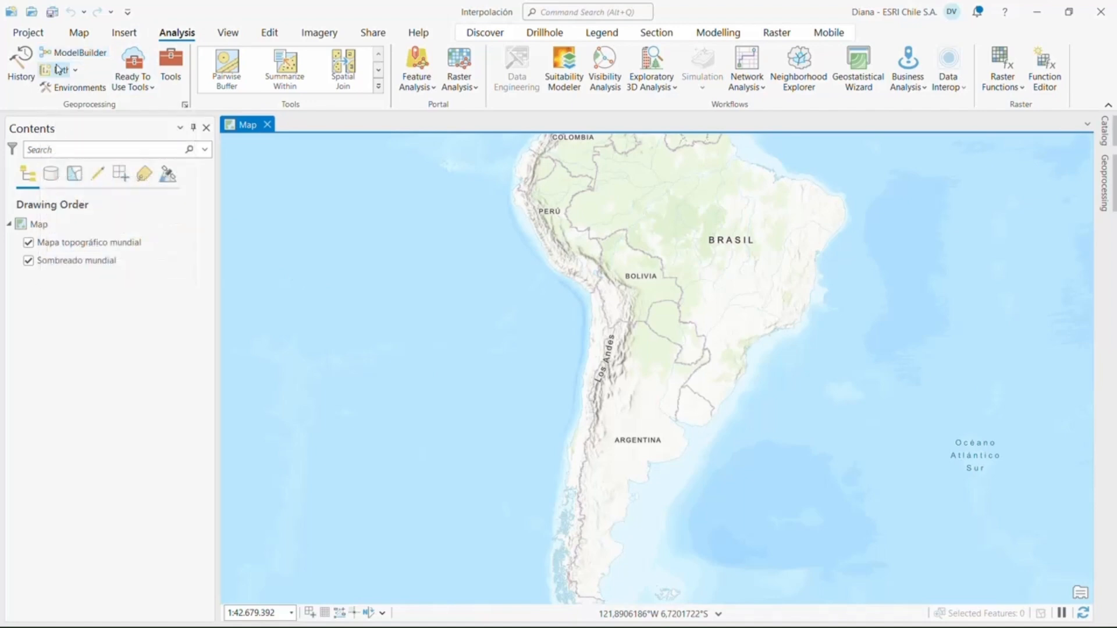
Create a new ModelBuilder model, insert an empty group and move it toward the upper-left area of the canvas
left_click(74, 54)
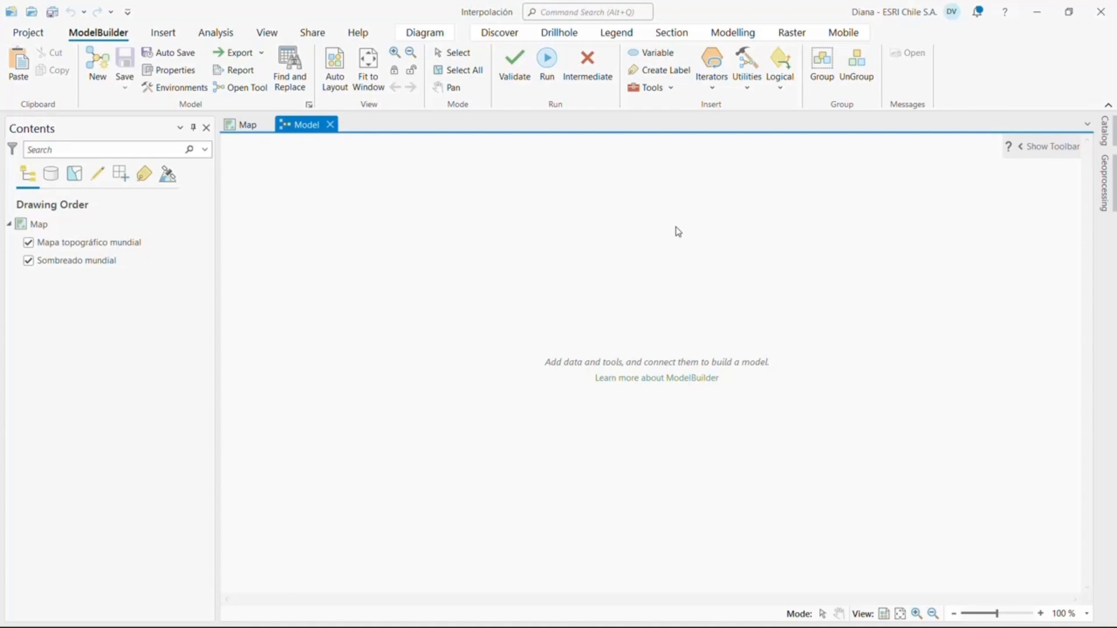
left_click(822, 64)
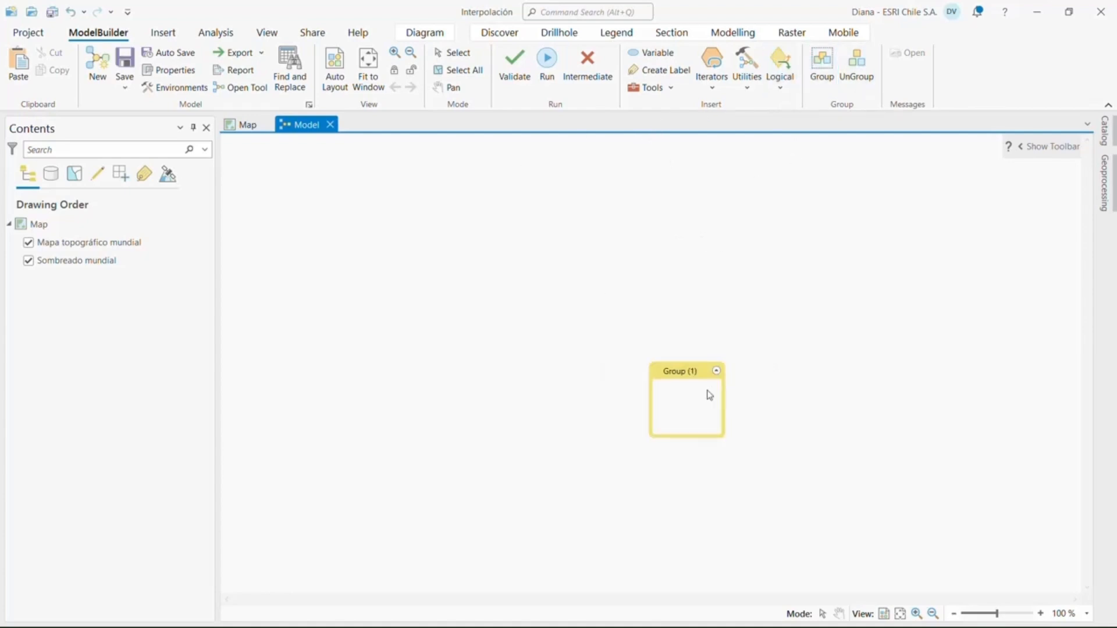
left_click_drag(678, 376, 470, 260)
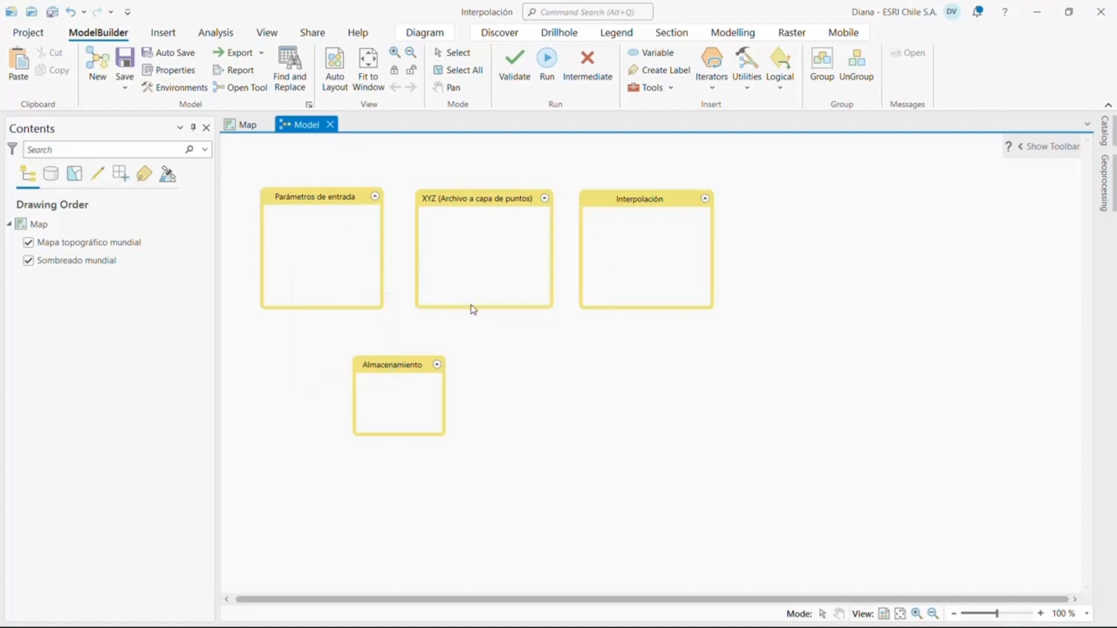
Add a variable of data type Workspace to the model and place it inside the Almacenamiento group
mouse_move(474, 303)
mouse_move(637, 233)
left_click(658, 54)
left_click(661, 53)
left_click(751, 217)
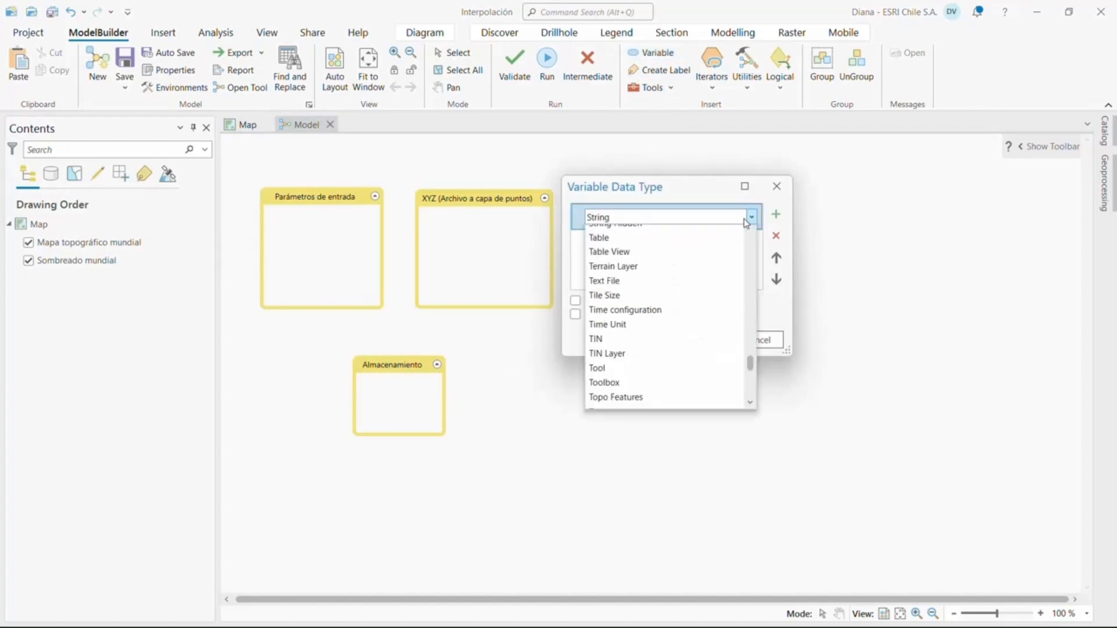
scroll(681, 285, "down", 5)
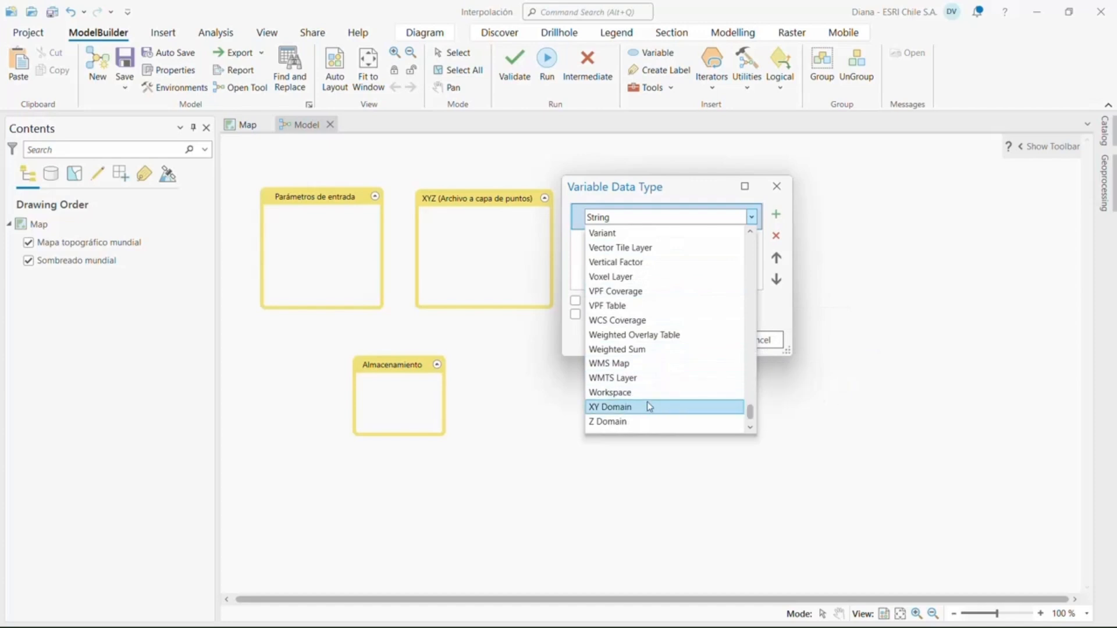
left_click(647, 392)
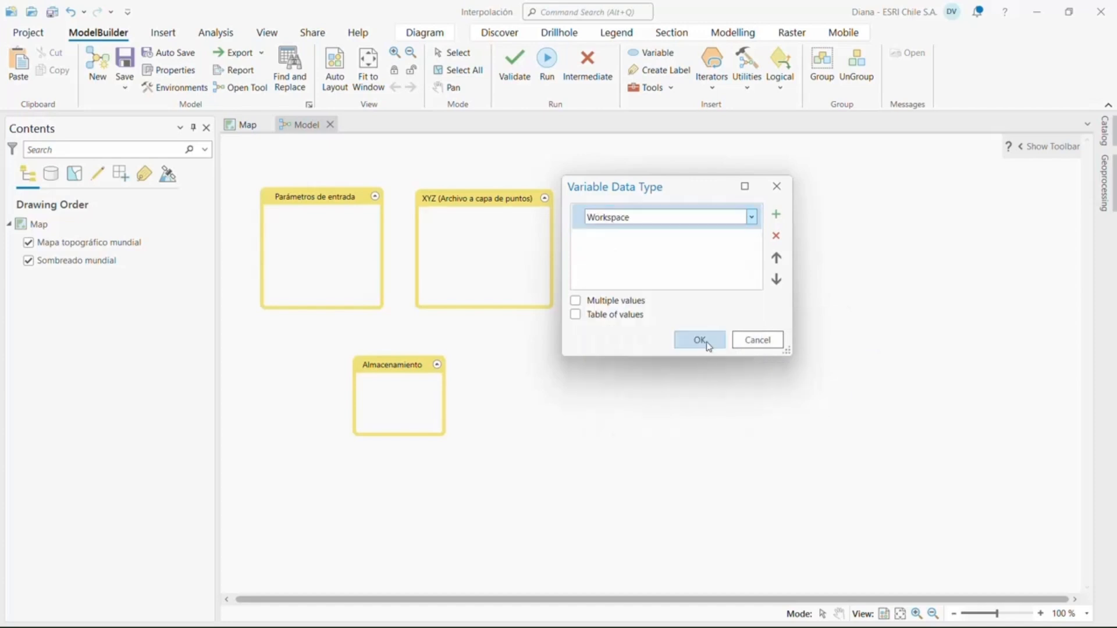
left_click(702, 340)
left_click_drag(617, 431, 396, 411)
Set the Workspace variable's value to the Interpolación.gdb geodatabase in the project folder
double_click(395, 409)
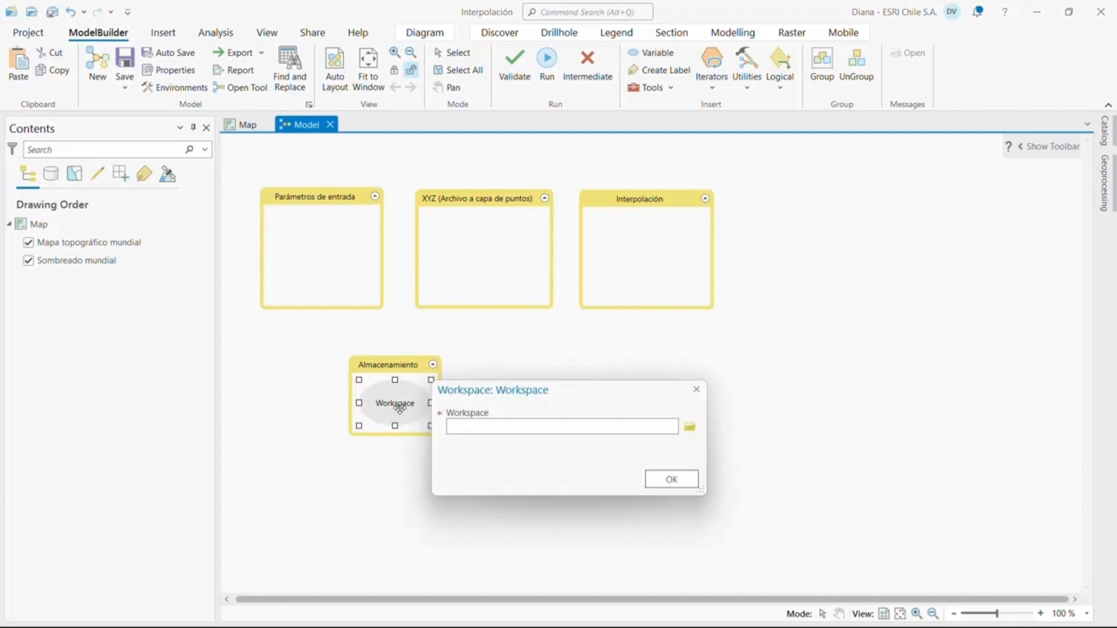
left_click(690, 427)
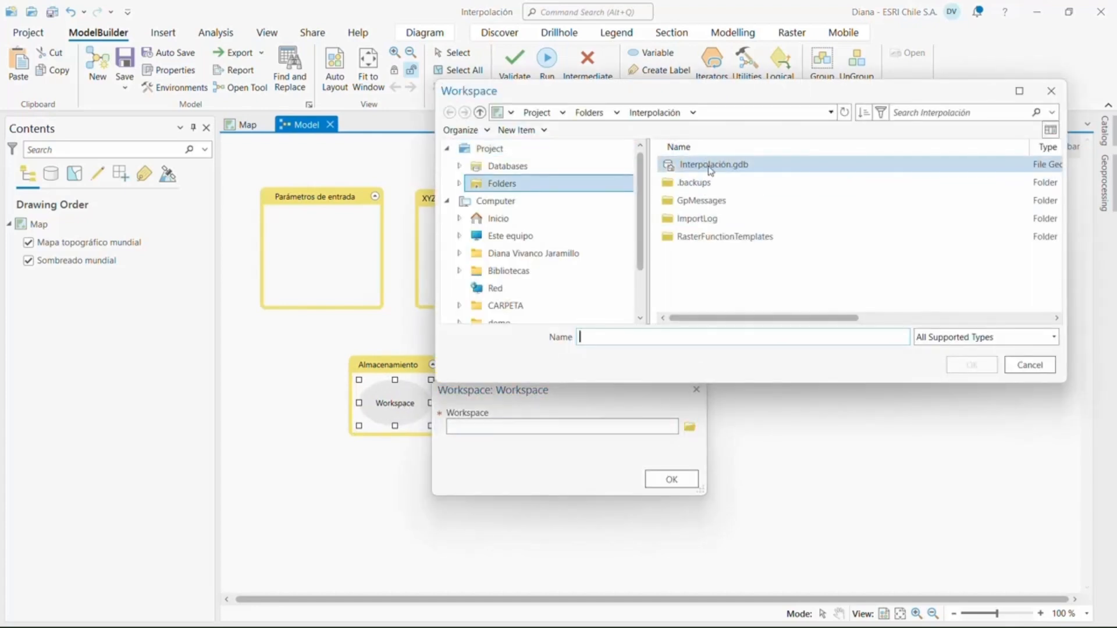
left_click(713, 167)
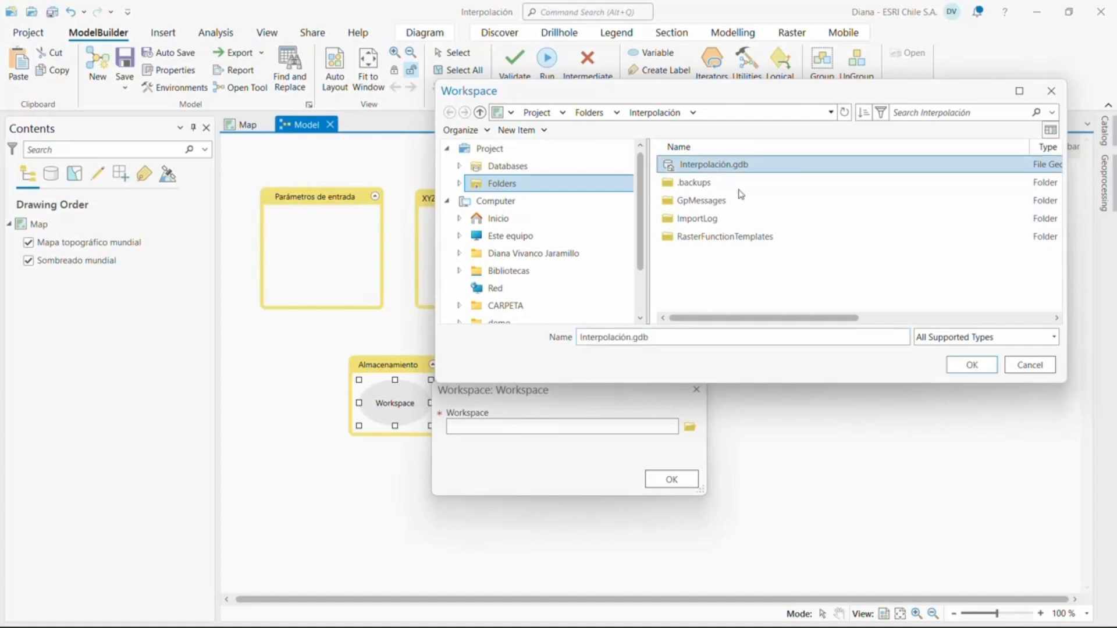
left_click(983, 371)
left_click(673, 481)
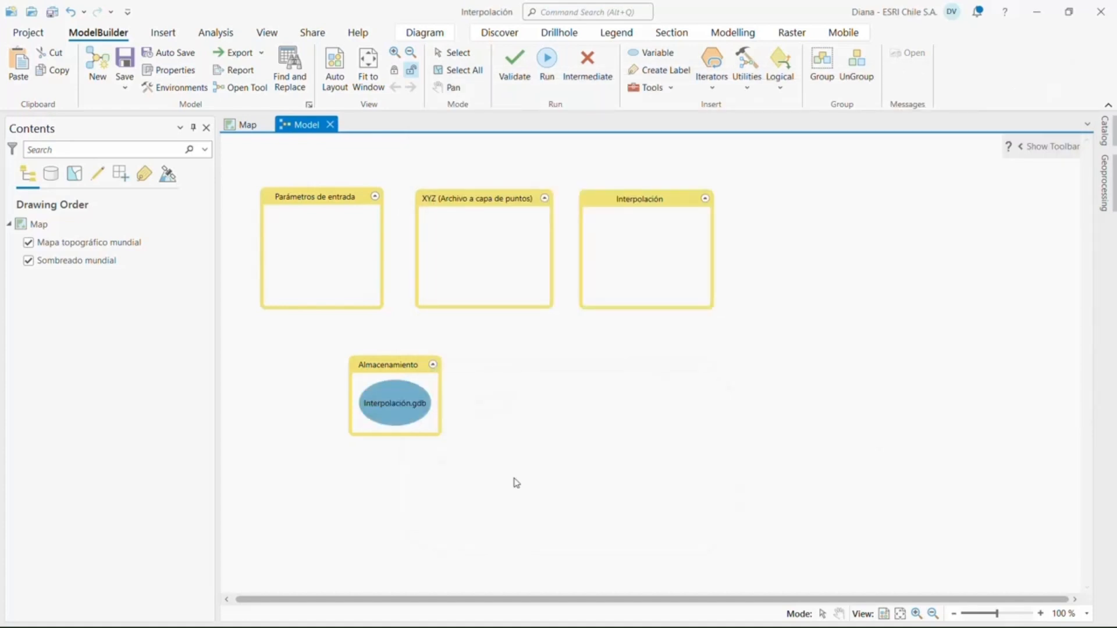
Rename the workspace variable in the Almacenamiento group as GEODATABASE and mark it as a model parameter
right_click(386, 412)
left_click(417, 356)
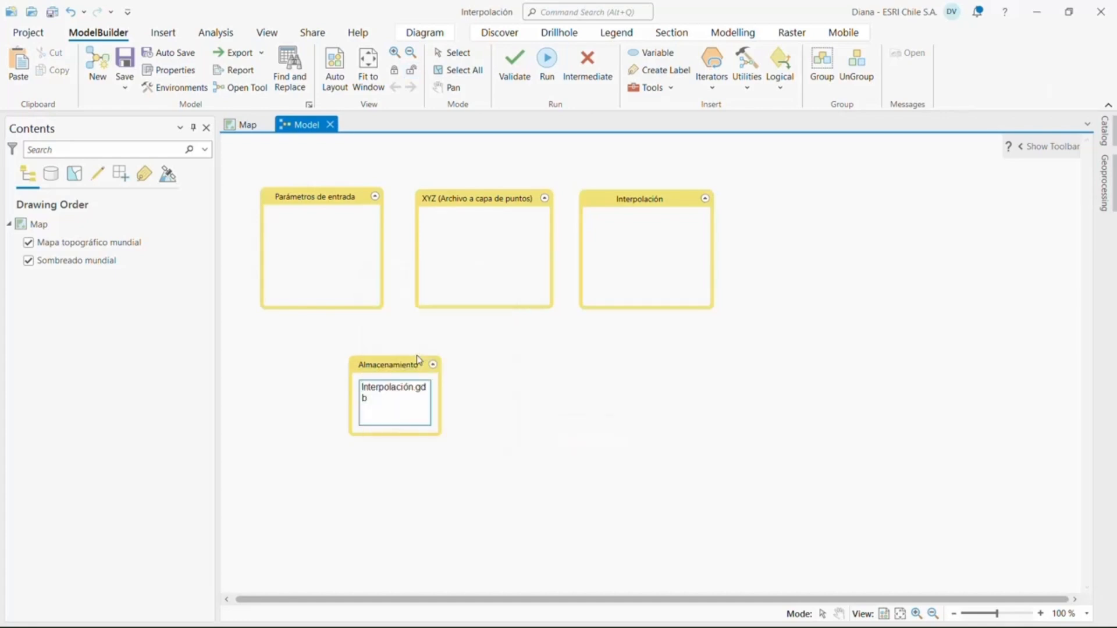
left_click_drag(396, 407, 327, 383)
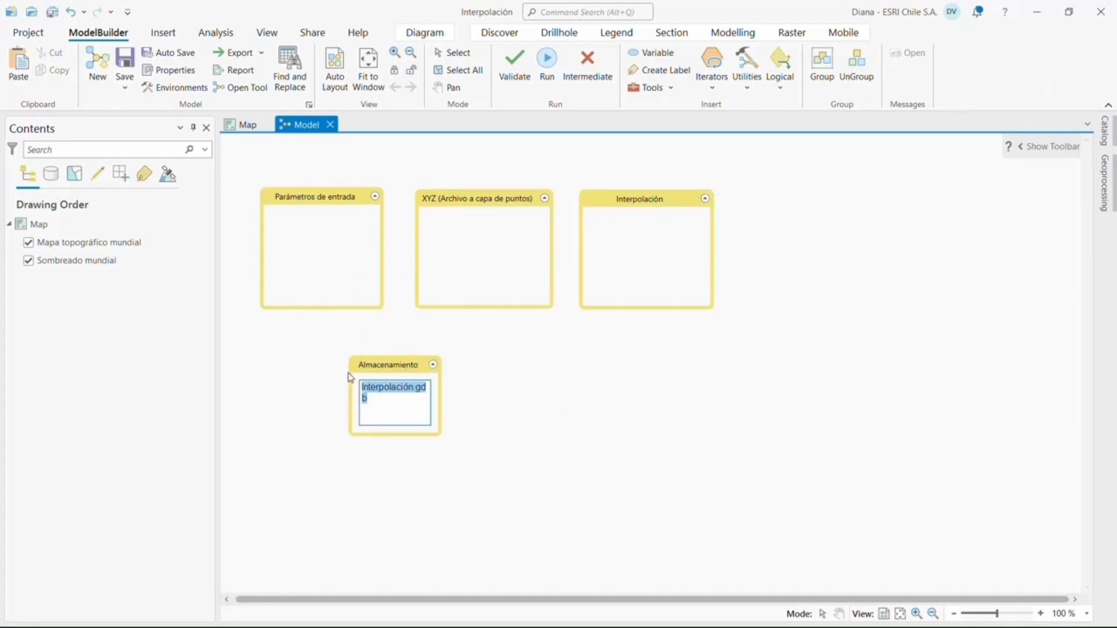
type("GE")
key("BackSpace")
key("BackSpace")
type("GEODATABASE")
key("Return")
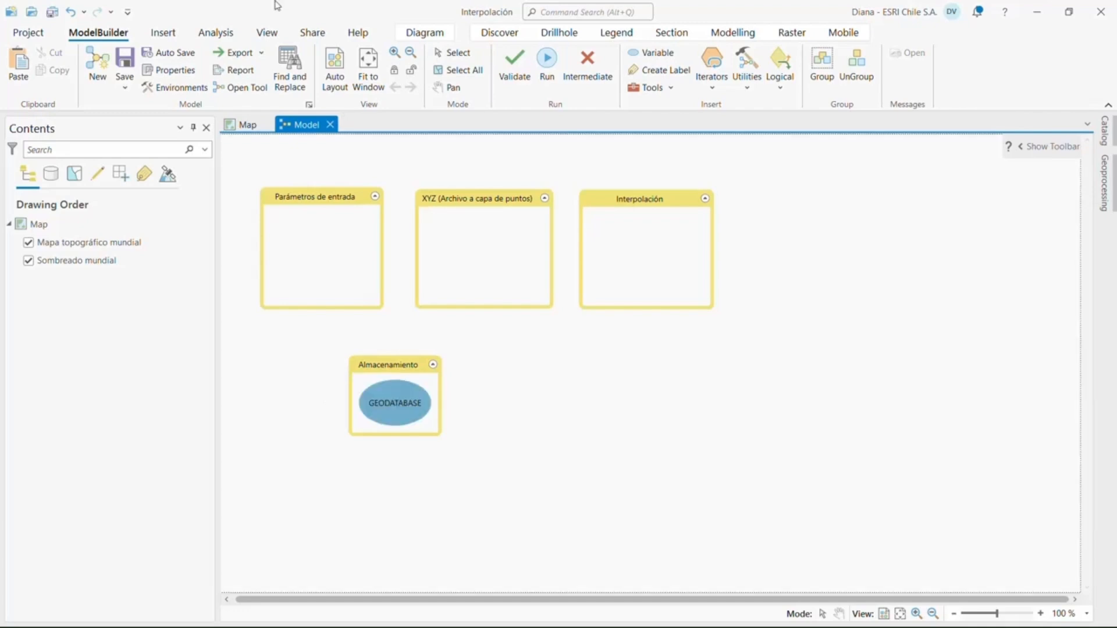
right_click(395, 410)
left_click(415, 359)
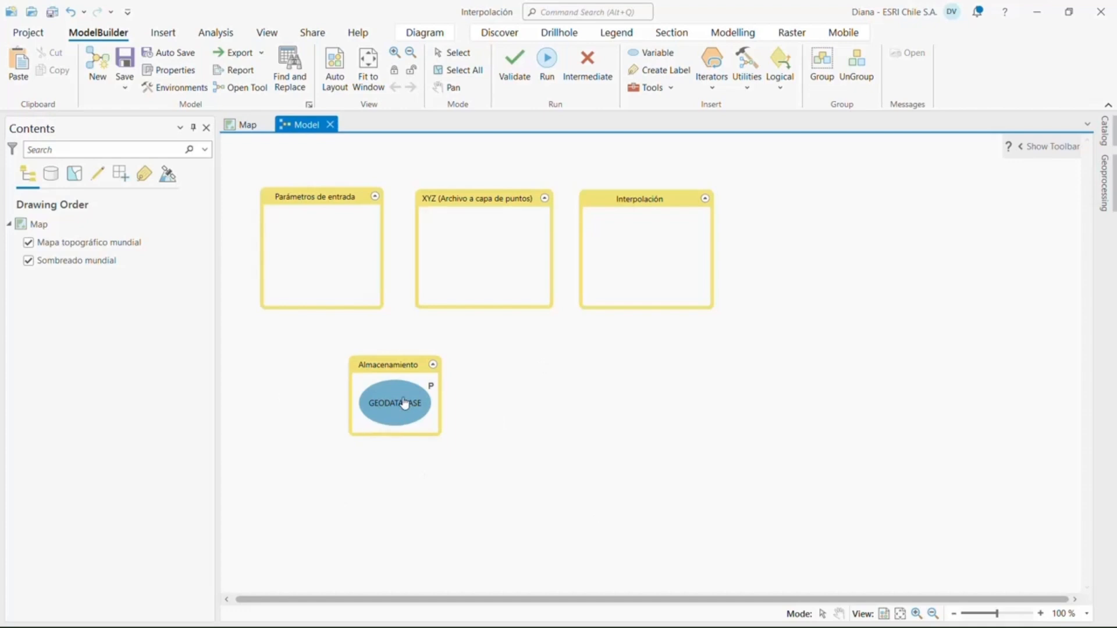
Add PUNTOS_PRUEBA.csv from the CARPETA folder to the Parámetros de entrada group of the model
mouse_move(405, 404)
mouse_move(421, 383)
mouse_move(588, 261)
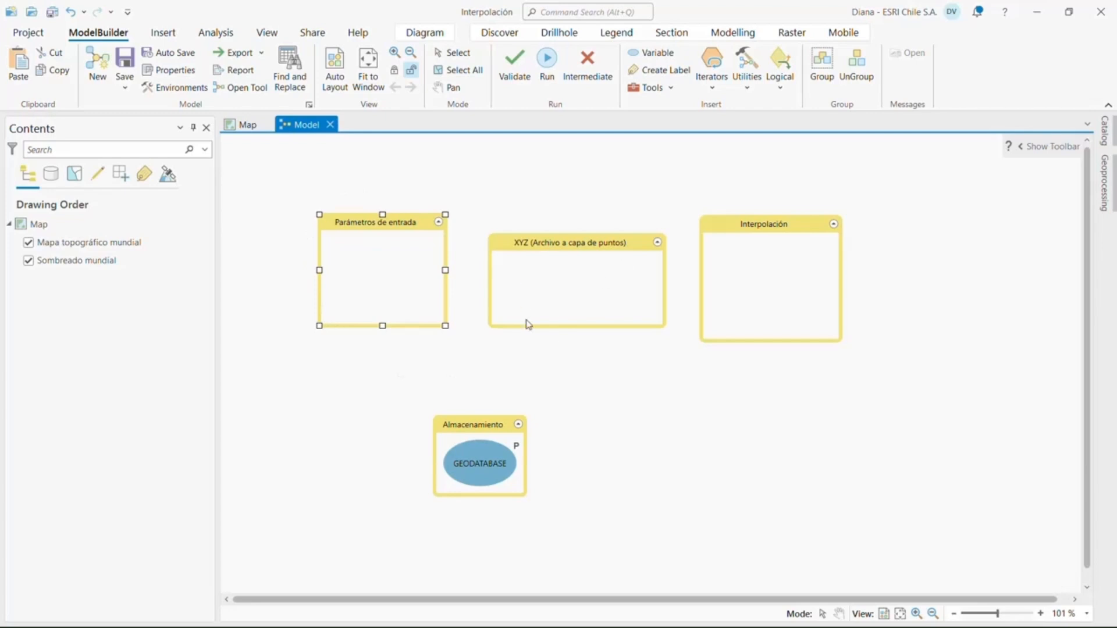
left_click(1105, 130)
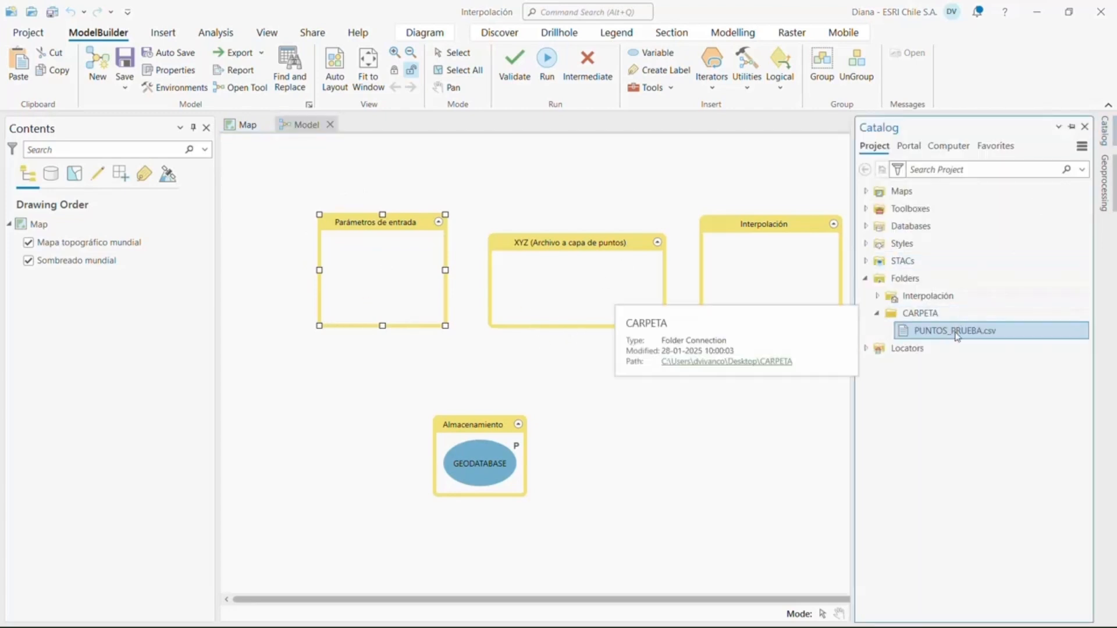
left_click_drag(955, 331, 389, 321)
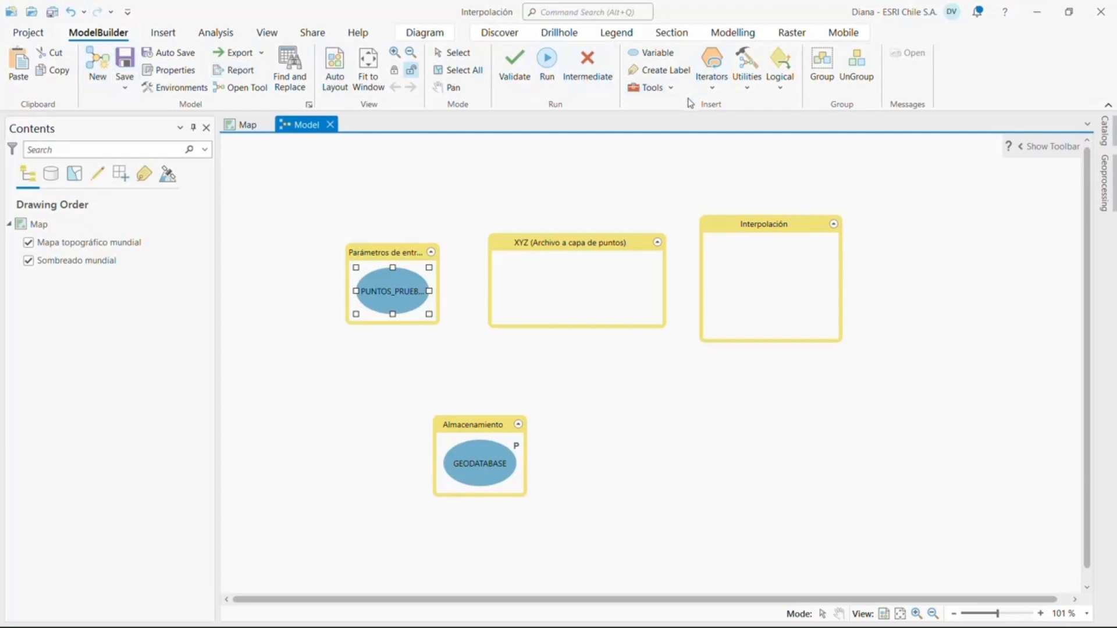
Search the geoprocessing tools for XY and add XY Table To Point to the XYZ (Archivo a capa de puntos) group
left_click(659, 92)
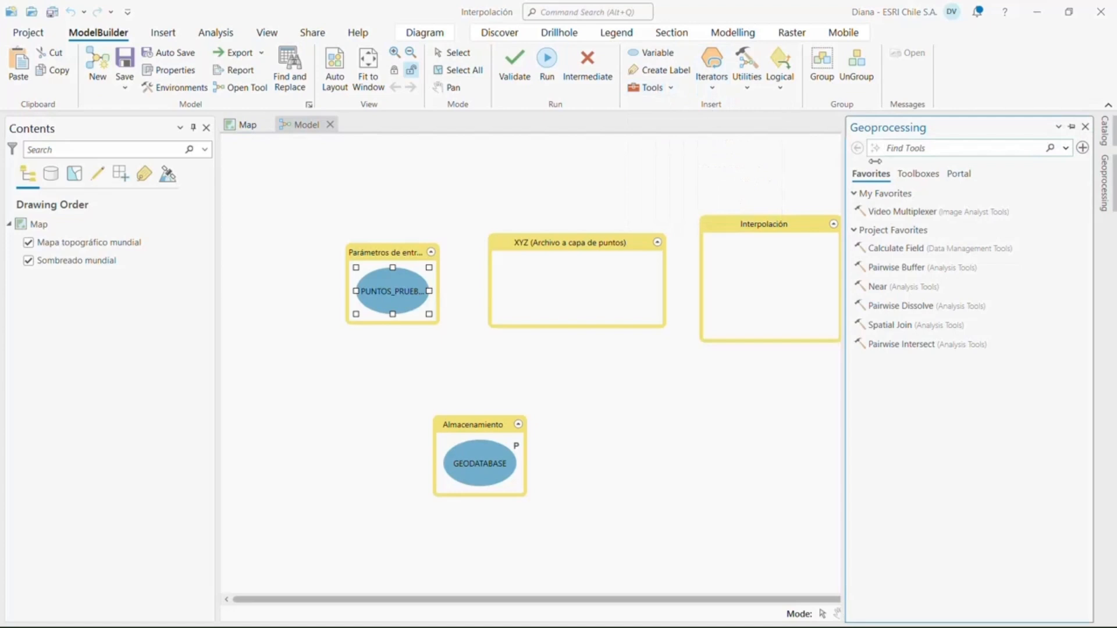
left_click(918, 146)
type("XY")
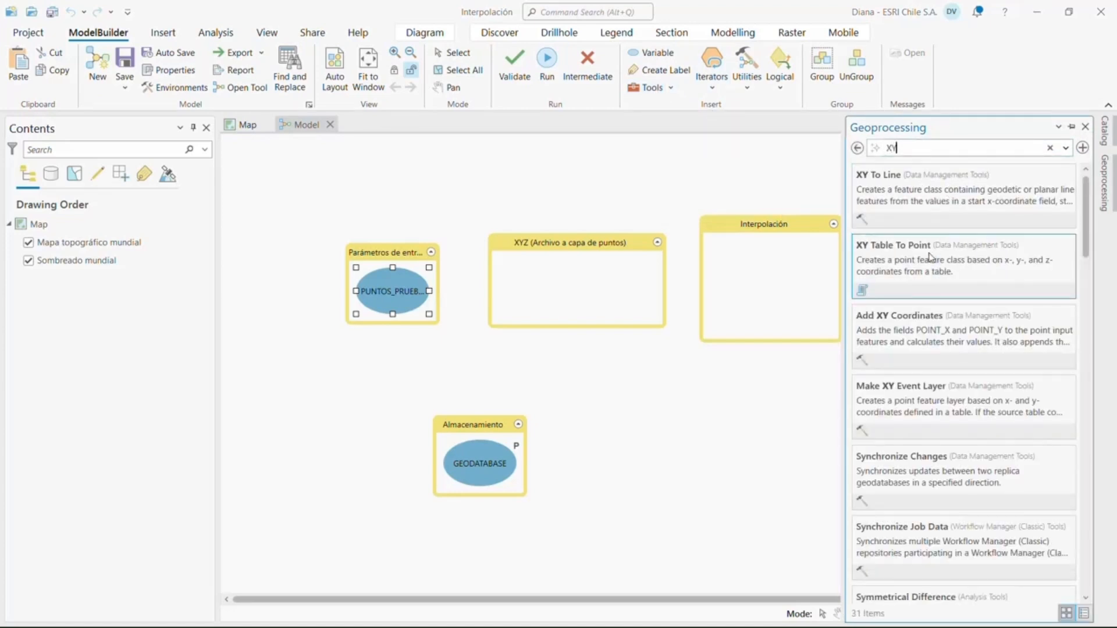
left_click_drag(930, 257, 512, 279)
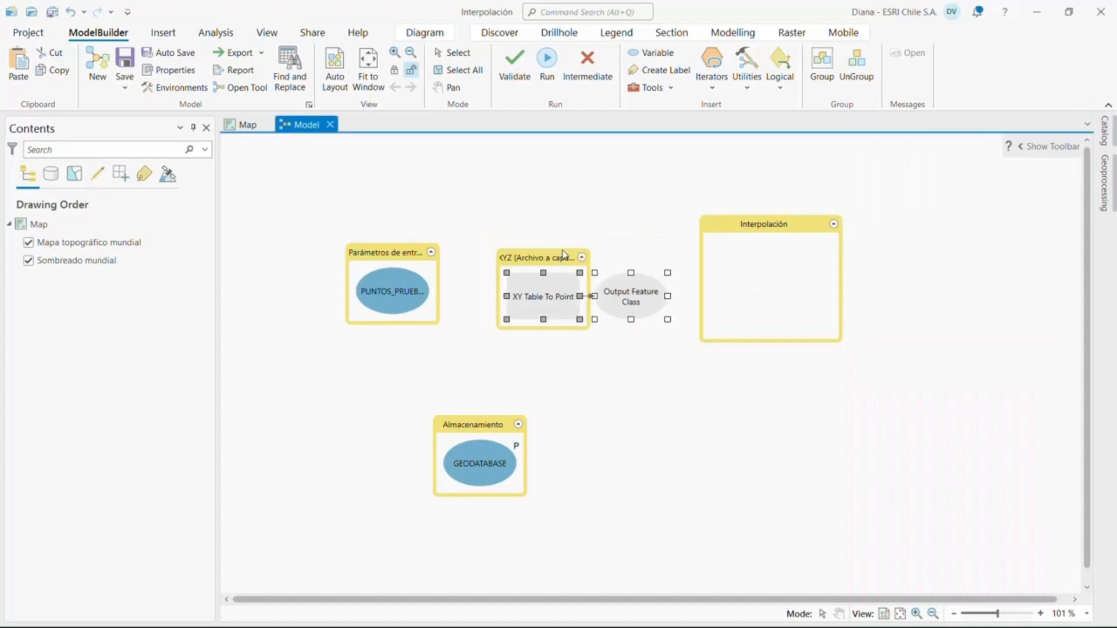
Enlarge the XYZ group to enclose the XY Table To Point tool and its output, and shift it slightly upward
left_click(563, 256)
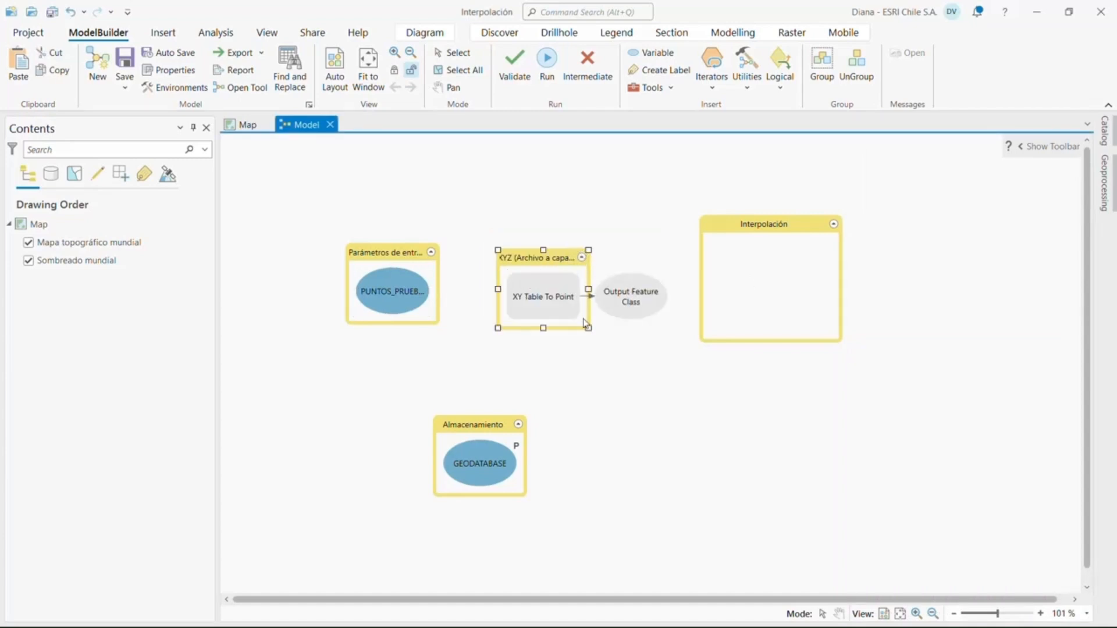
left_click_drag(589, 328, 674, 335)
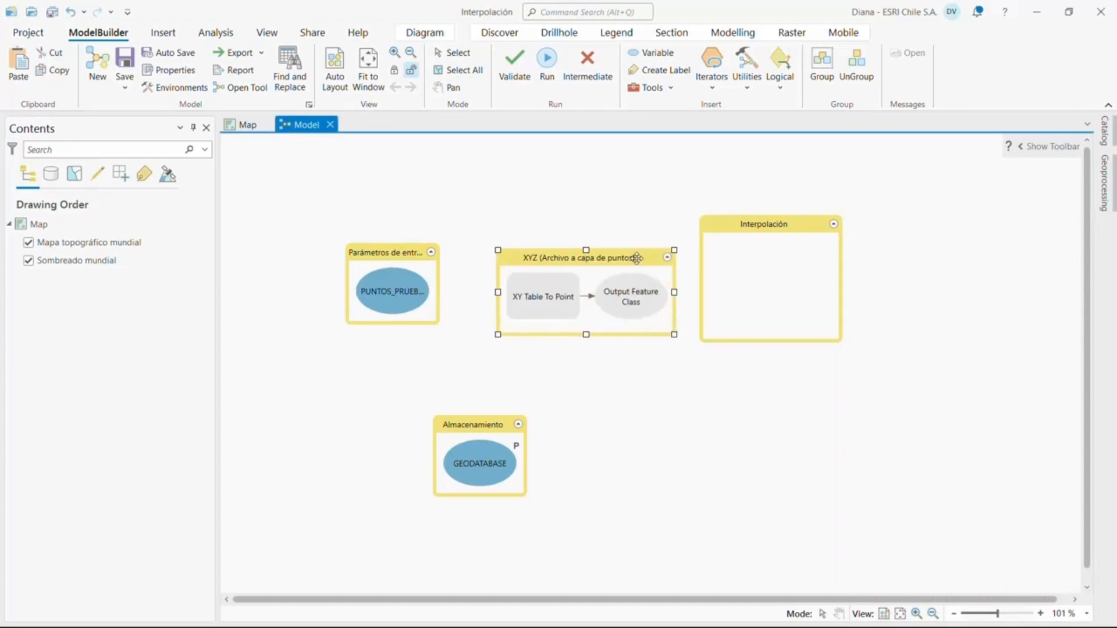
left_click_drag(637, 258, 628, 242)
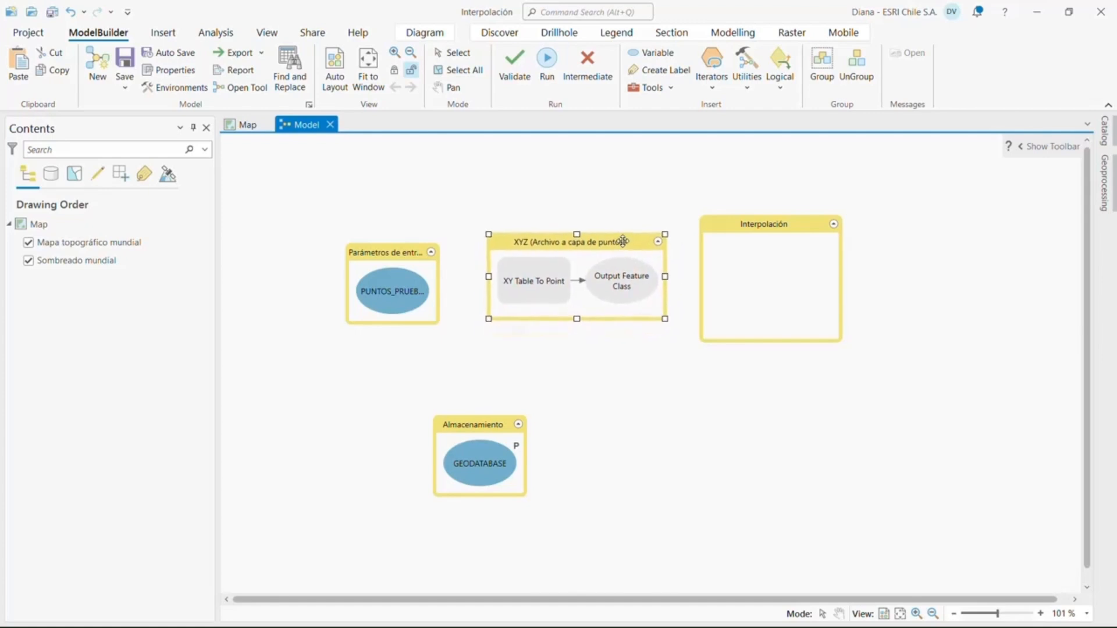
Set XY Table To Point's input table to PUNTOS_PRUEBA.csv and its Z field to COTA
left_click(532, 290)
double_click(531, 289)
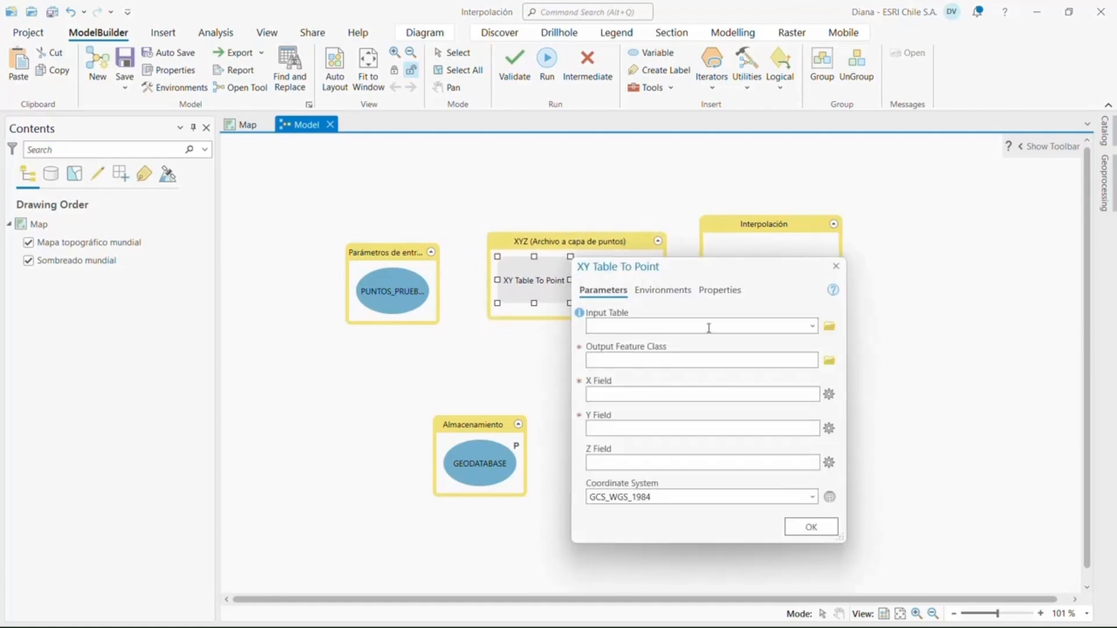
left_click(812, 326)
left_click(734, 357)
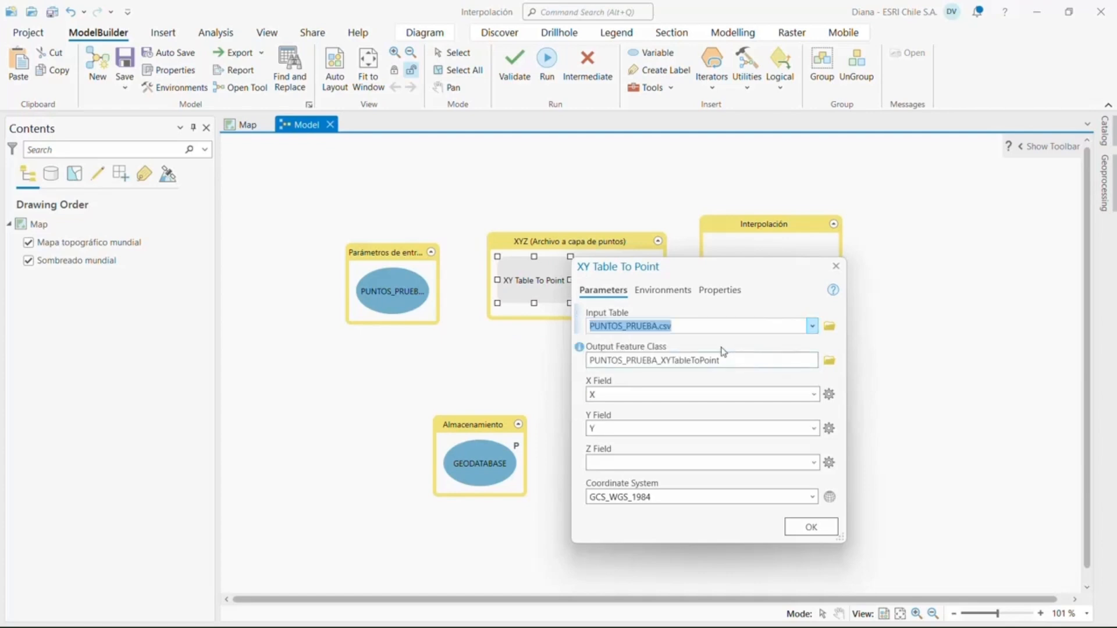
left_click(813, 463)
left_click(605, 496)
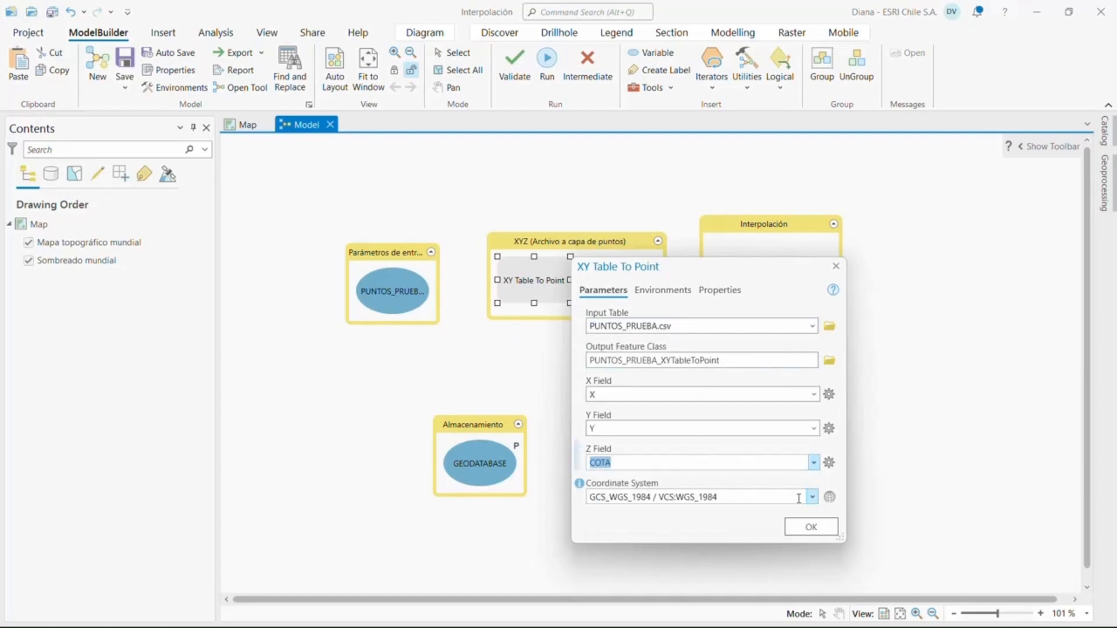
Set XY Table To Point's coordinate system to WGS 1984 UTM Zone 19S with WGS 1984 as the vertical system, and accept the tool settings
left_click(830, 496)
scroll(552, 337, "up", 10)
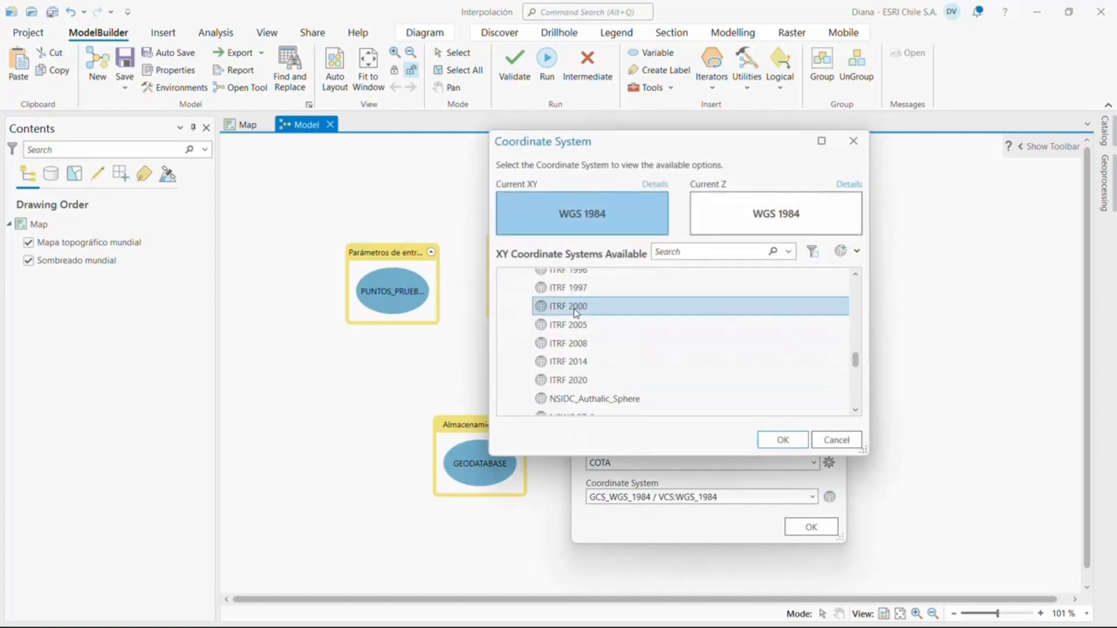
left_click(516, 305)
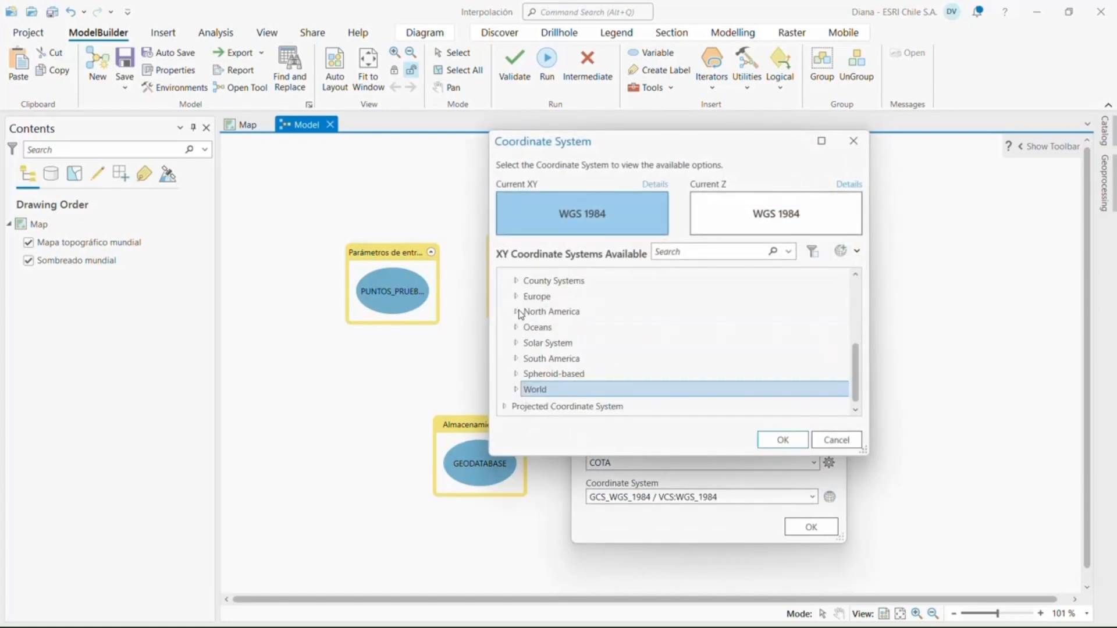
scroll(515, 312, "up", 3)
left_click(504, 279)
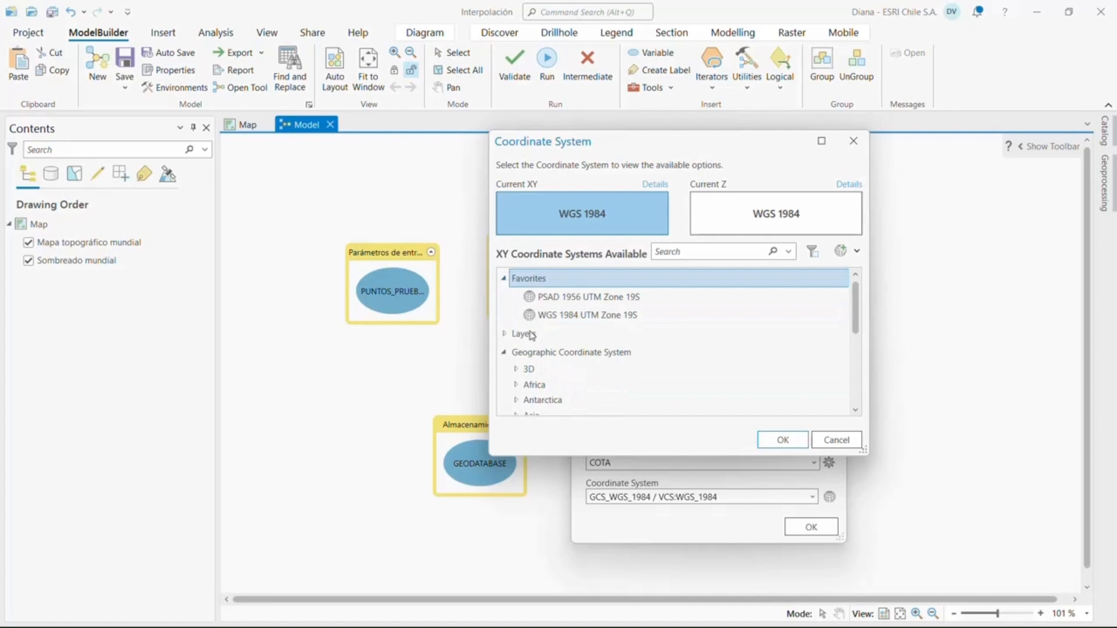
left_click(547, 318)
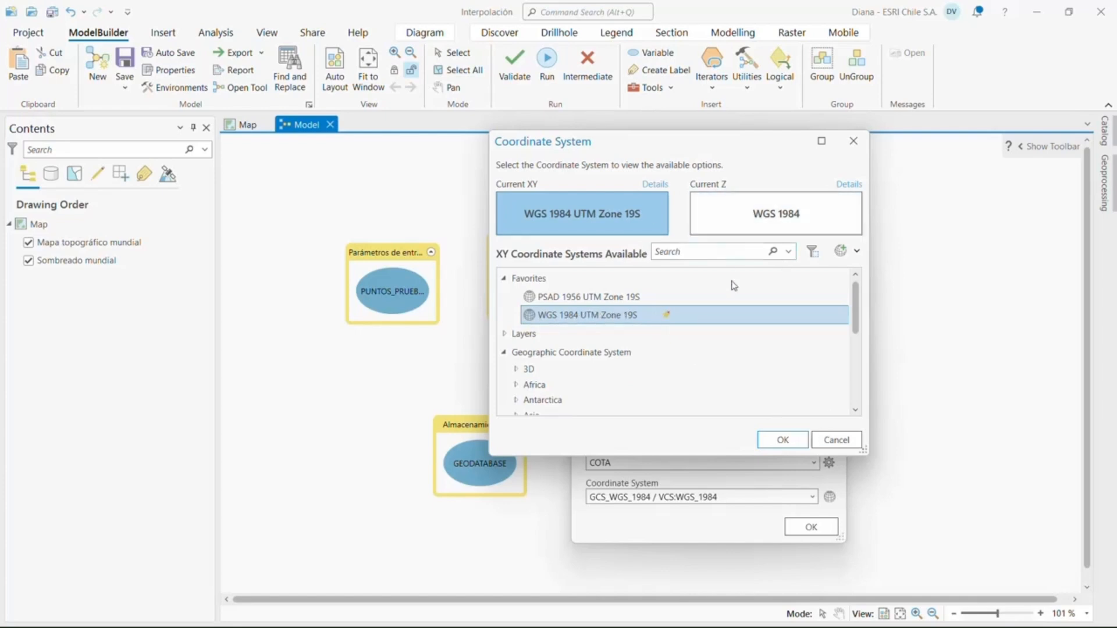
left_click(730, 220)
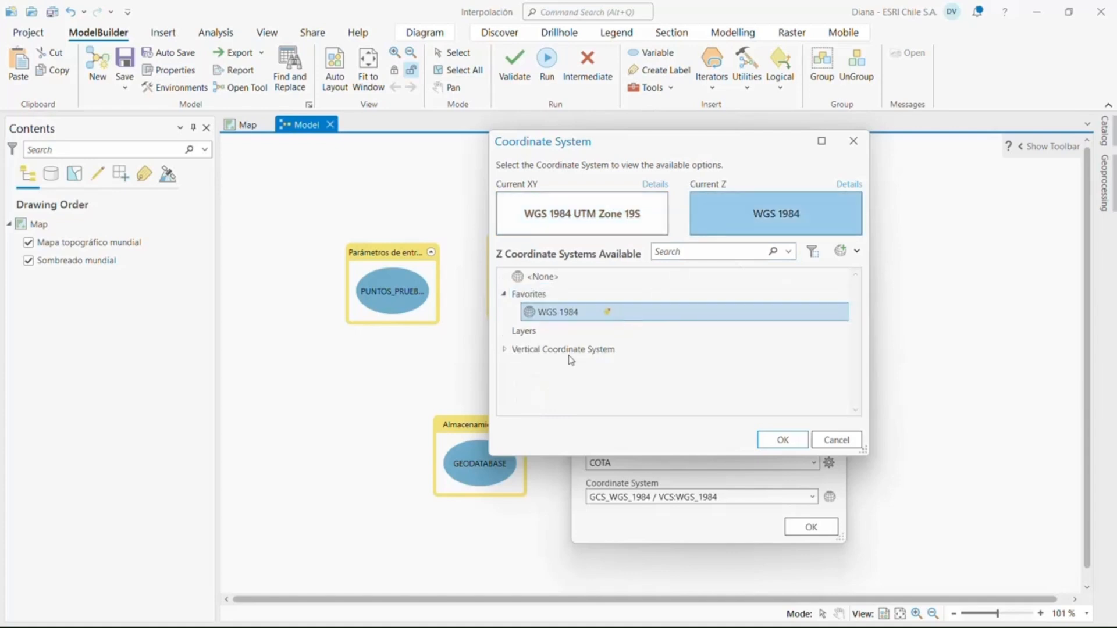
left_click(796, 440)
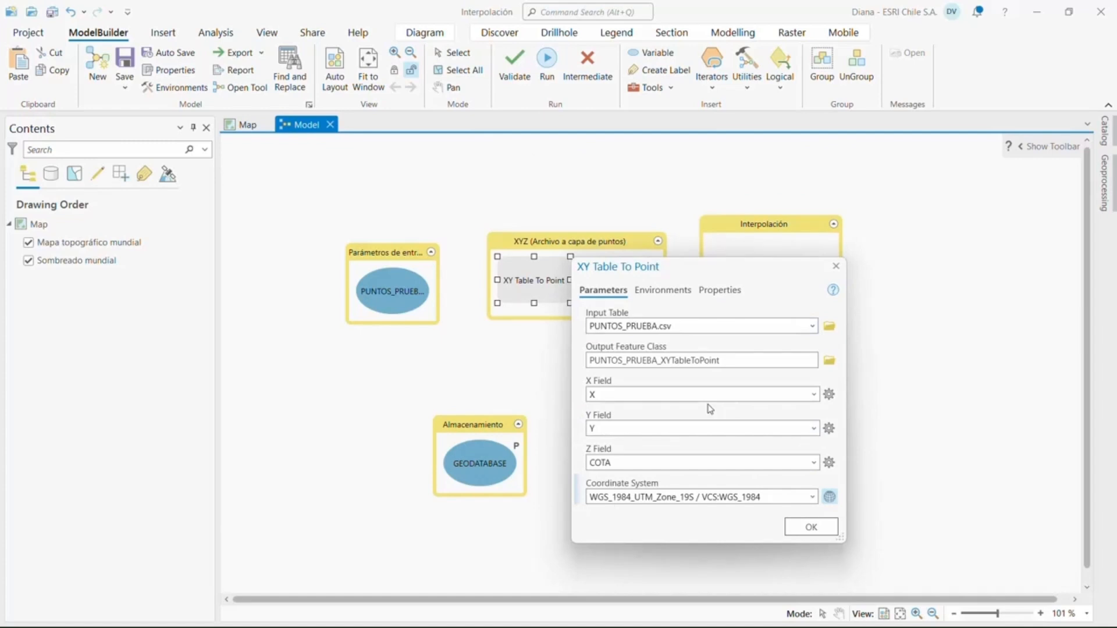
left_click(803, 527)
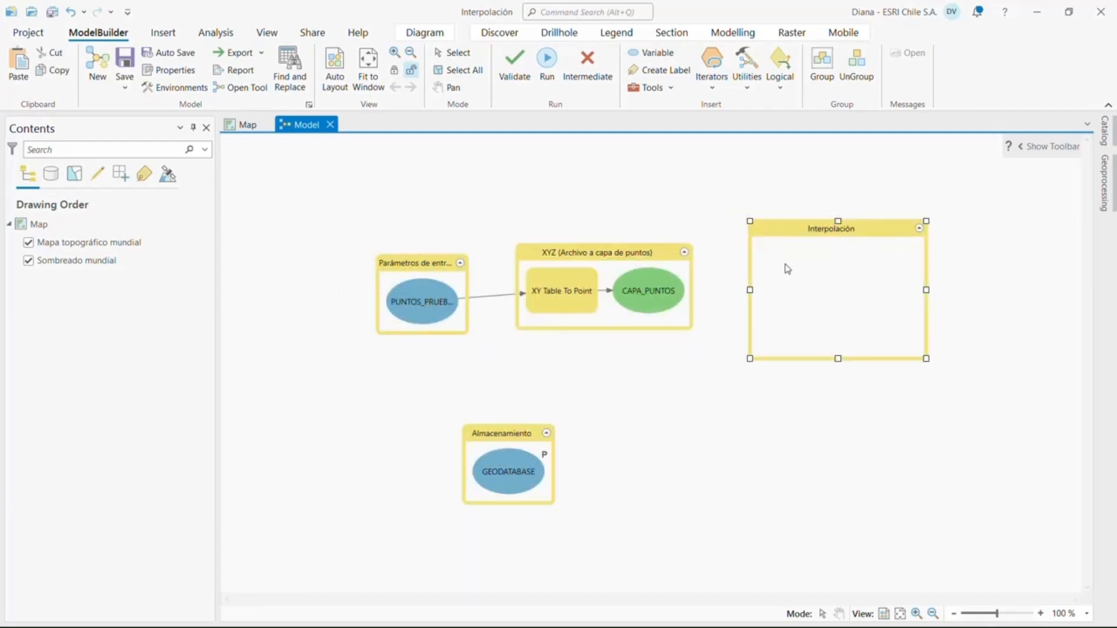
Search the geoprocessing tools for KRI and add the Spatial Analyst Kriging tool to the Interpolación group
mouse_move(787, 269)
left_click(1104, 183)
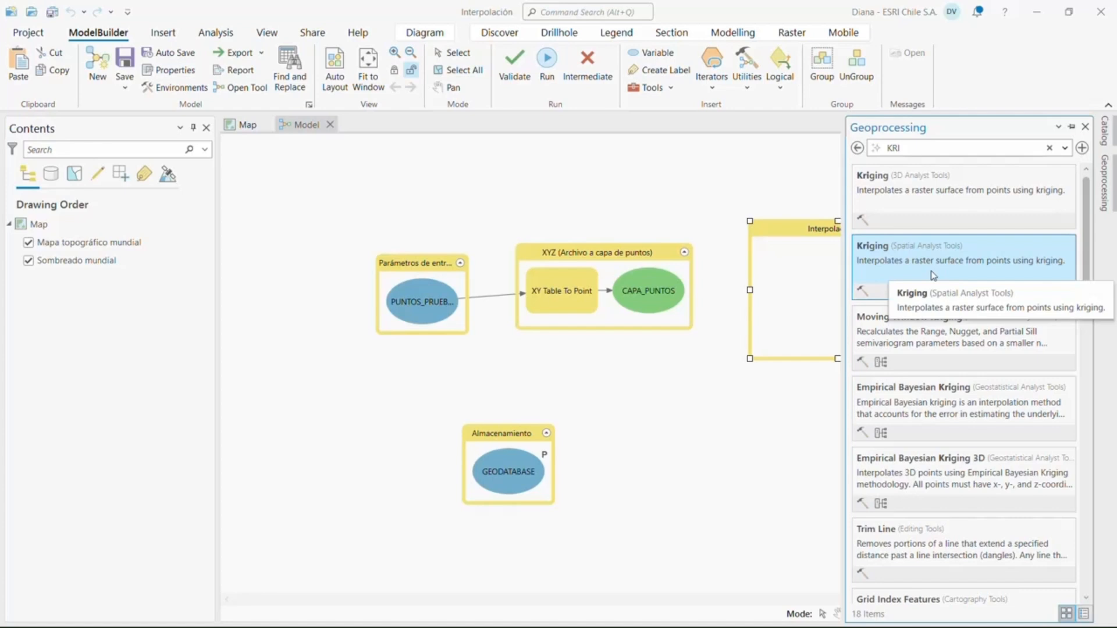
left_click_drag(931, 270, 798, 291)
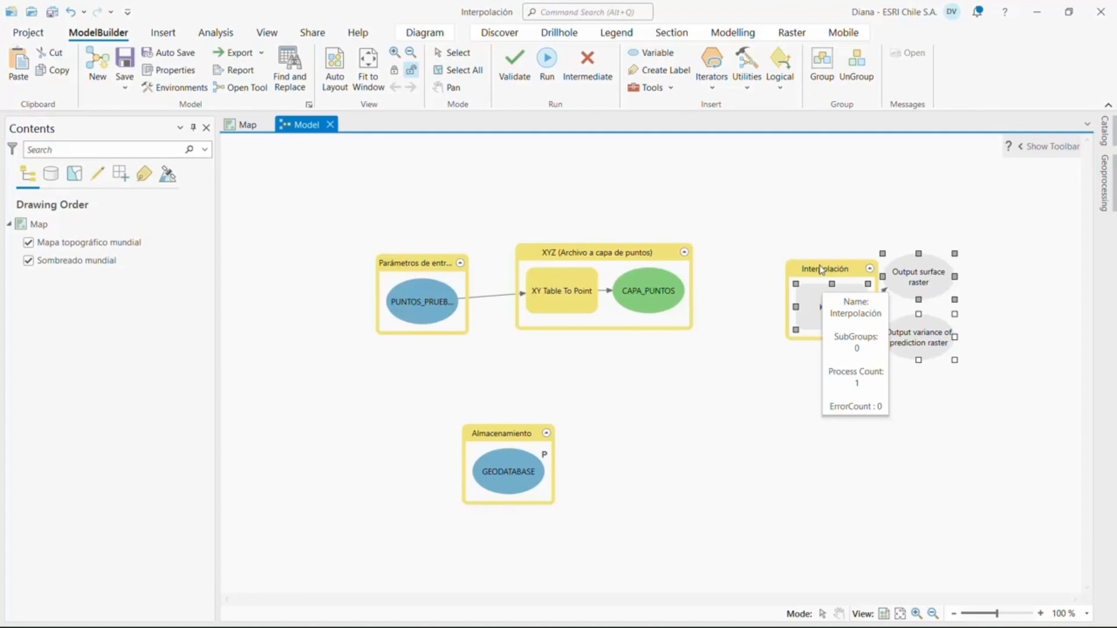
Enlarge the Interpolación group and shift the Kriging tool with its two outputs so that they fit inside it
left_click(821, 270)
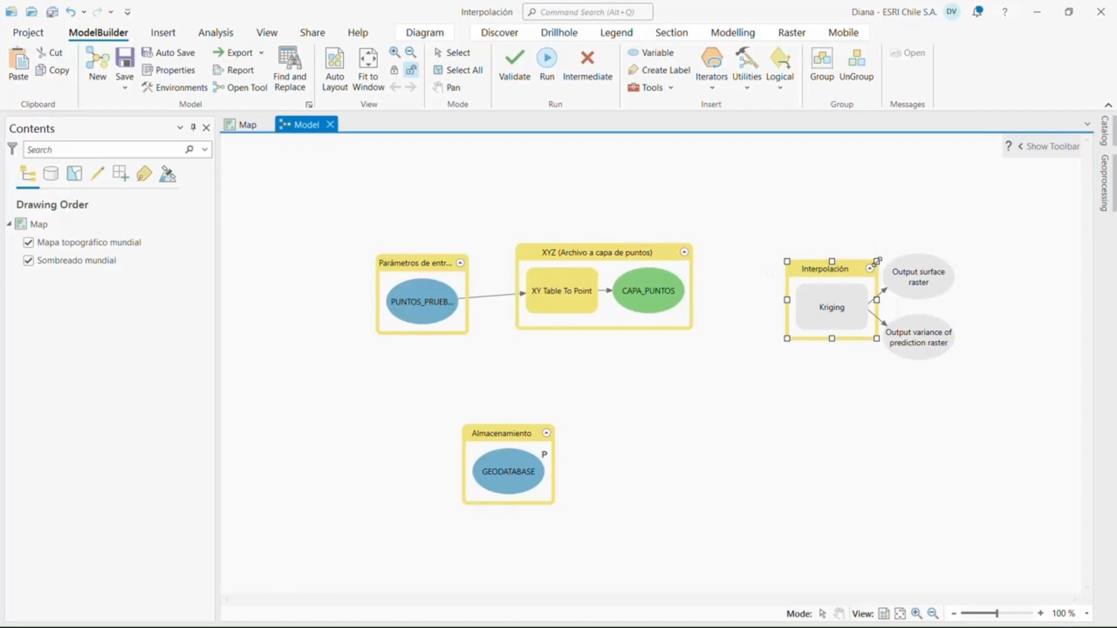
left_click_drag(877, 262, 1005, 237)
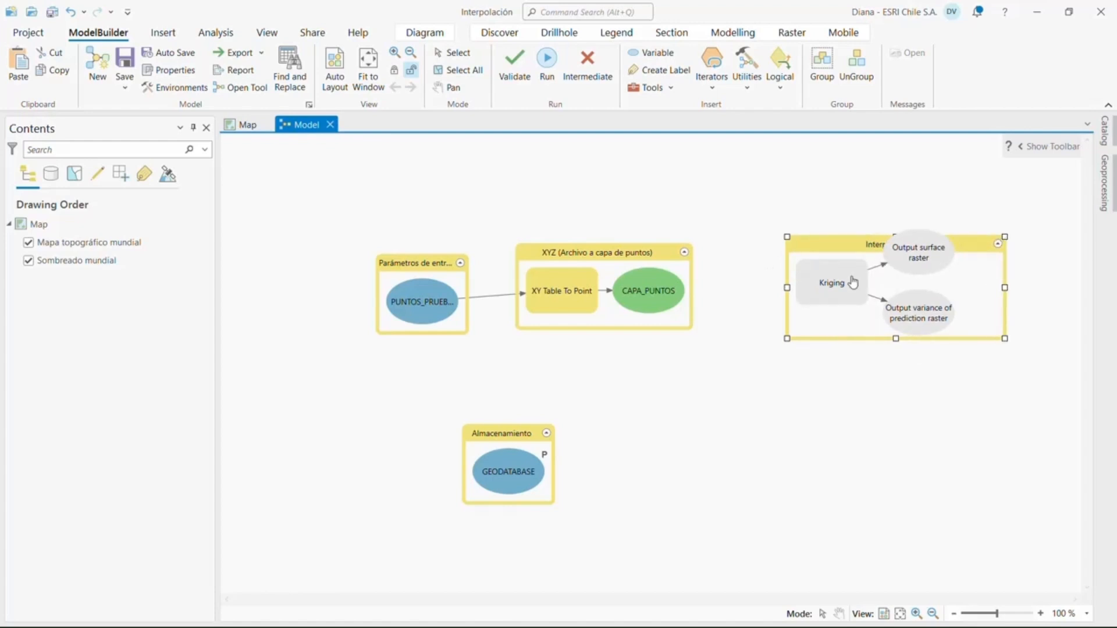
left_click(853, 281)
left_click(909, 272, "ctrl")
left_click(906, 309, "ctrl")
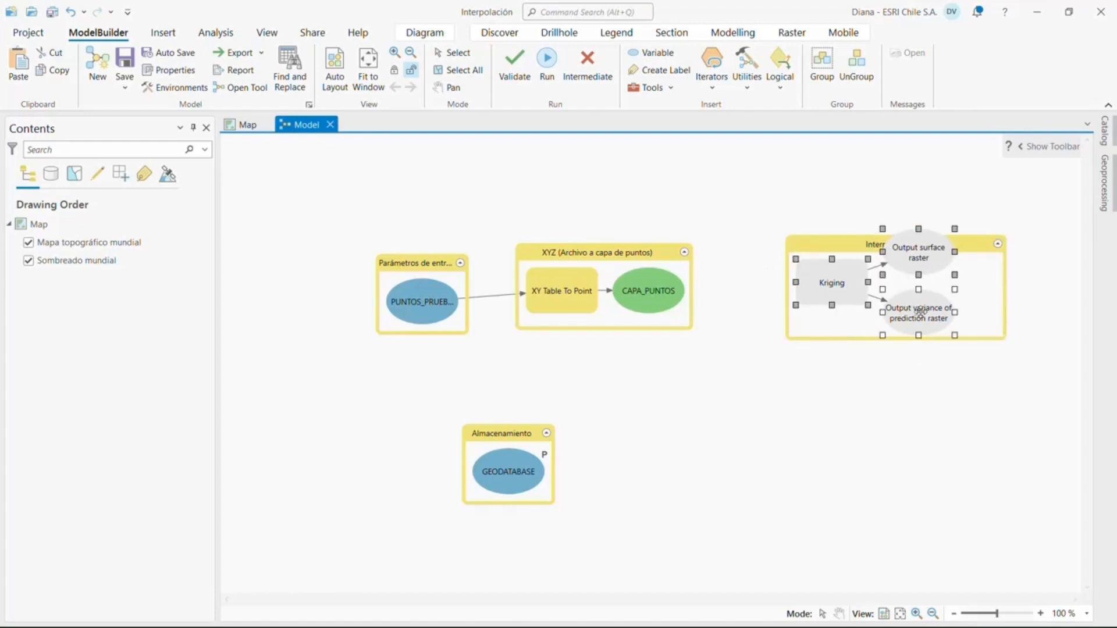
left_click_drag(864, 284, 877, 316)
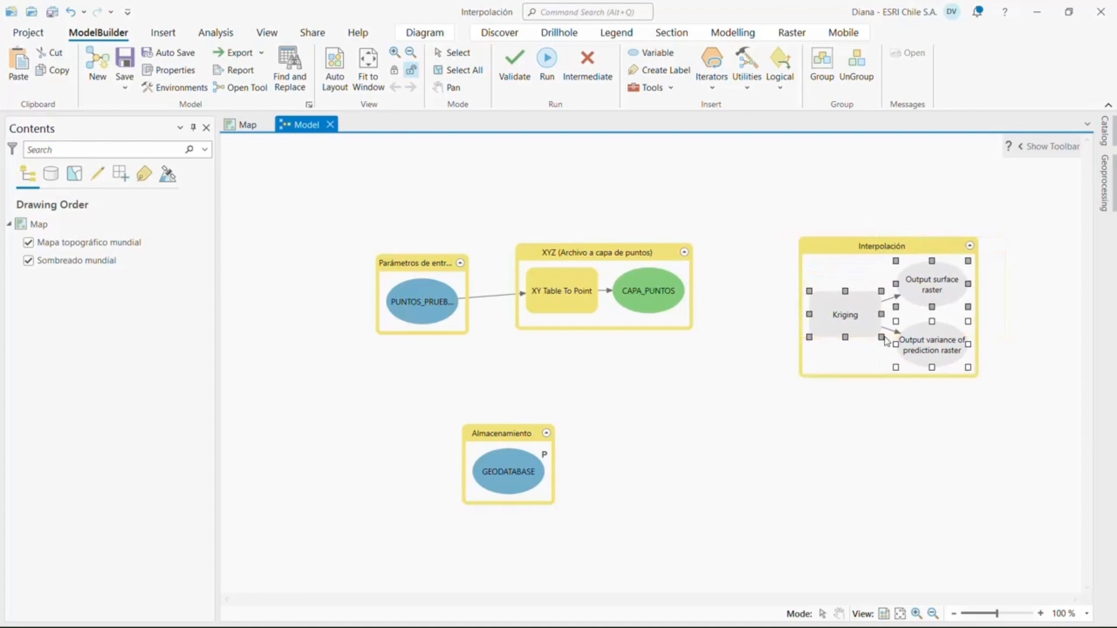
Set Kriging's input point features to CAPA_PUNTOS and its Z value field to COTA
double_click(867, 317)
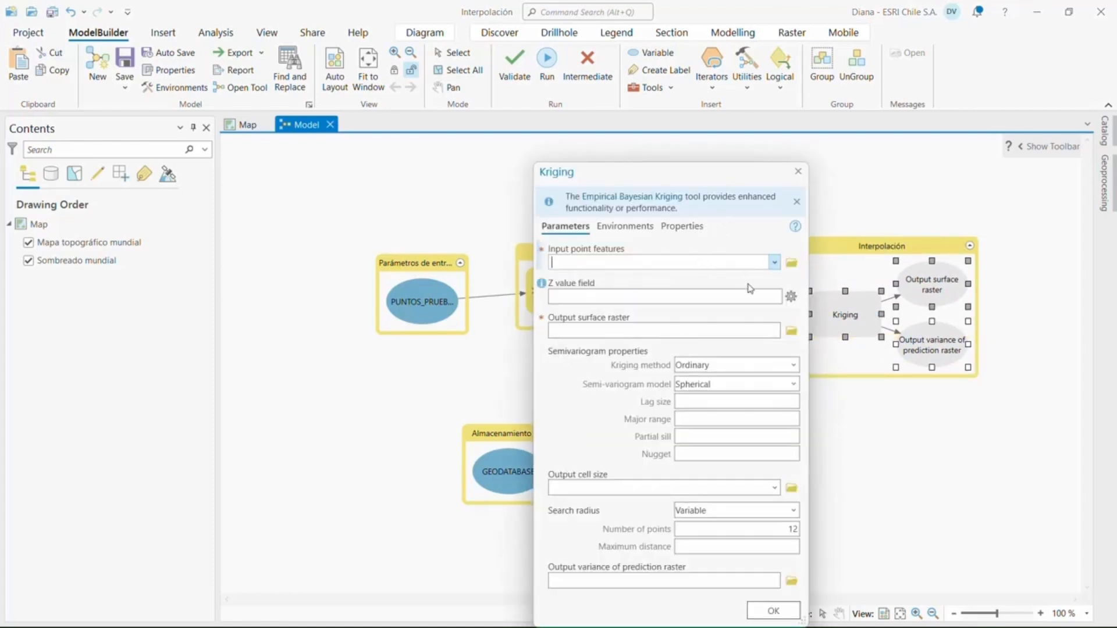
left_click(775, 262)
left_click(731, 294)
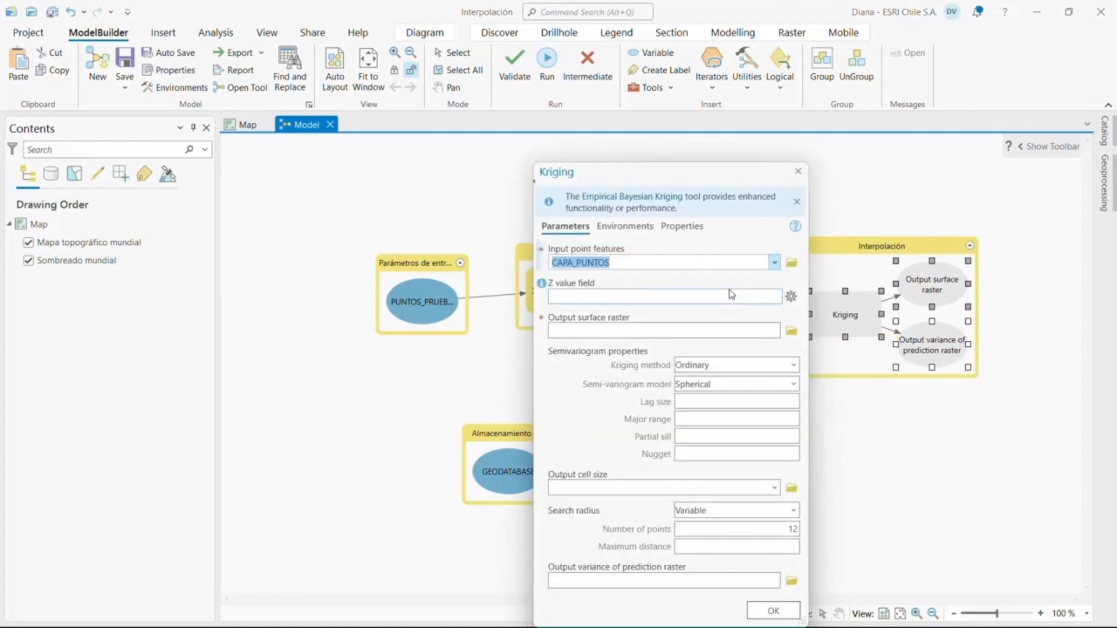
left_click(776, 297)
left_click(696, 328)
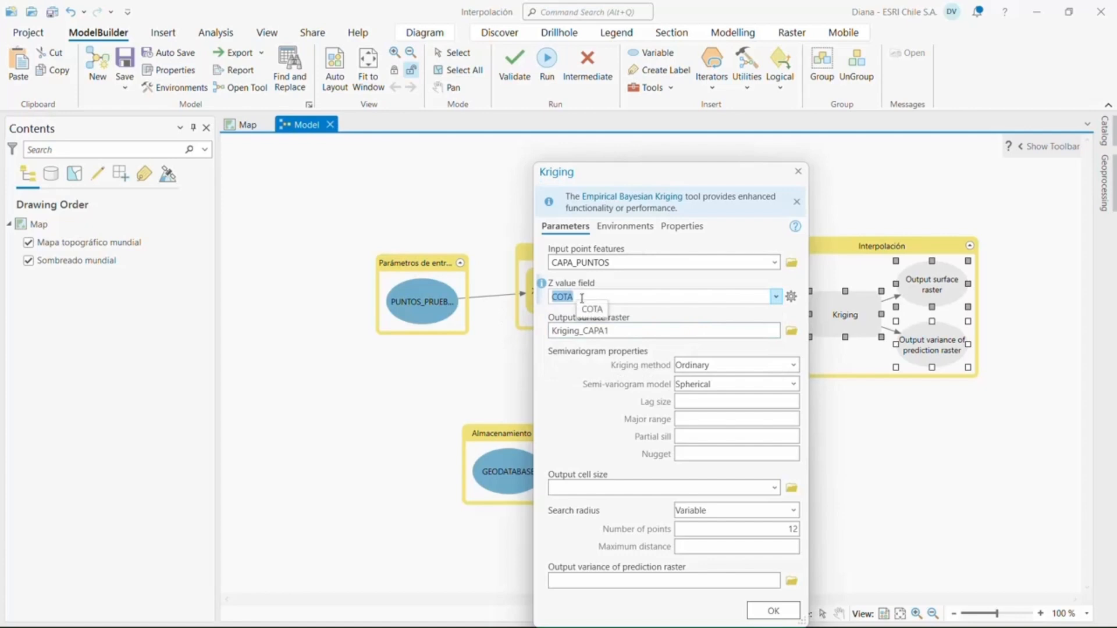
Try to set Kriging's output surface raster to %GEODATABASE%\Kriging
left_click(733, 331)
key("BackSpace")
key("BackSpace")
key("BackSpace")
key("BackSpace")
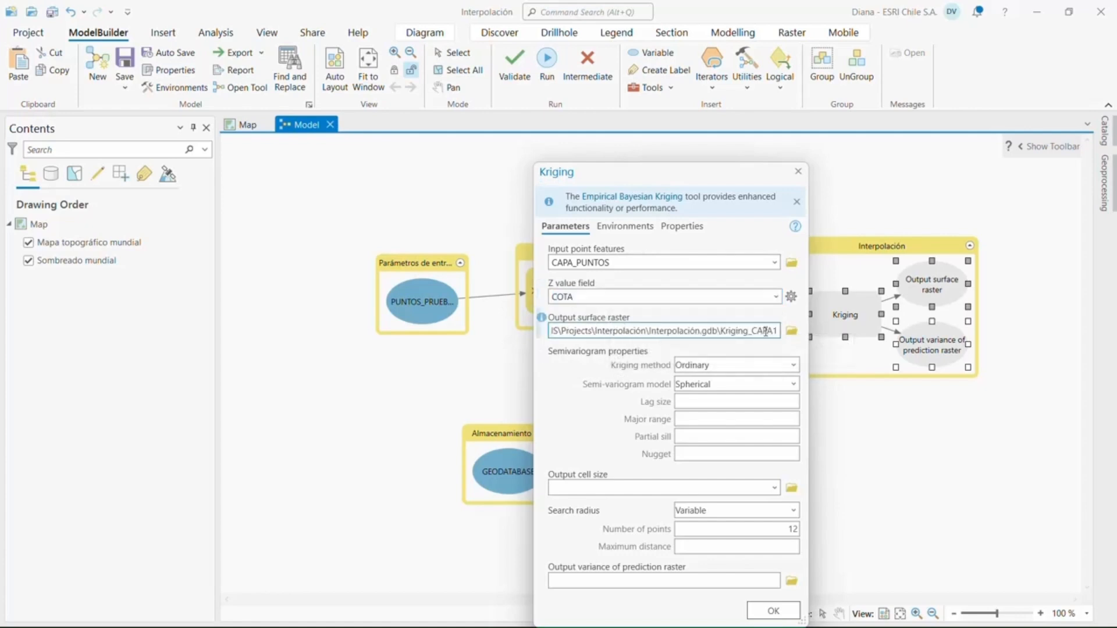
key("BackSpace")
key("BackSpace")
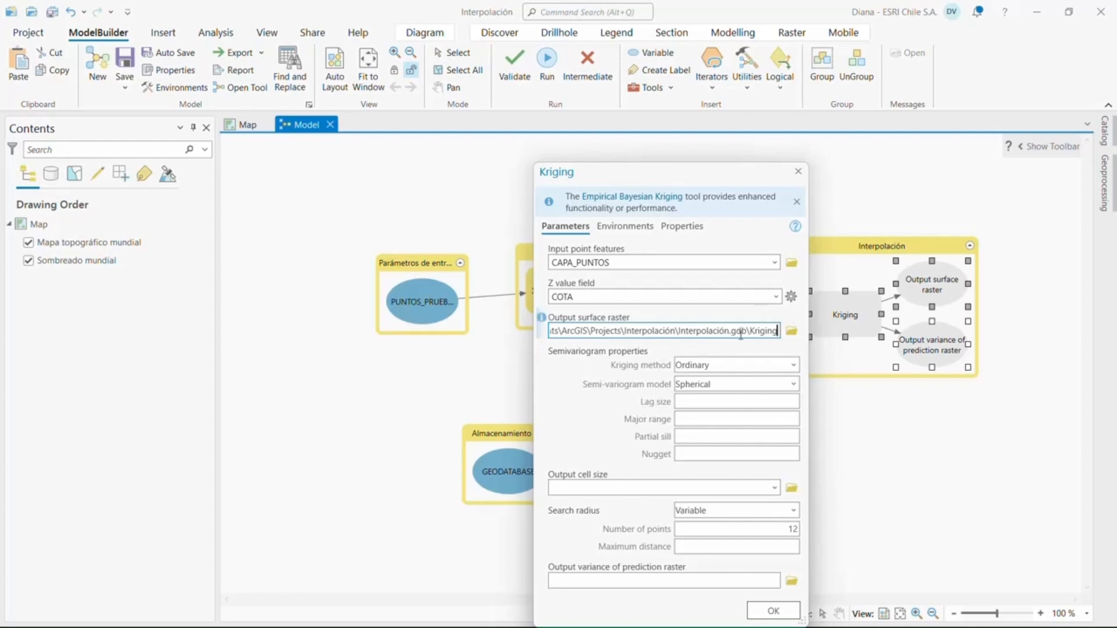
left_click_drag(777, 331, 518, 337)
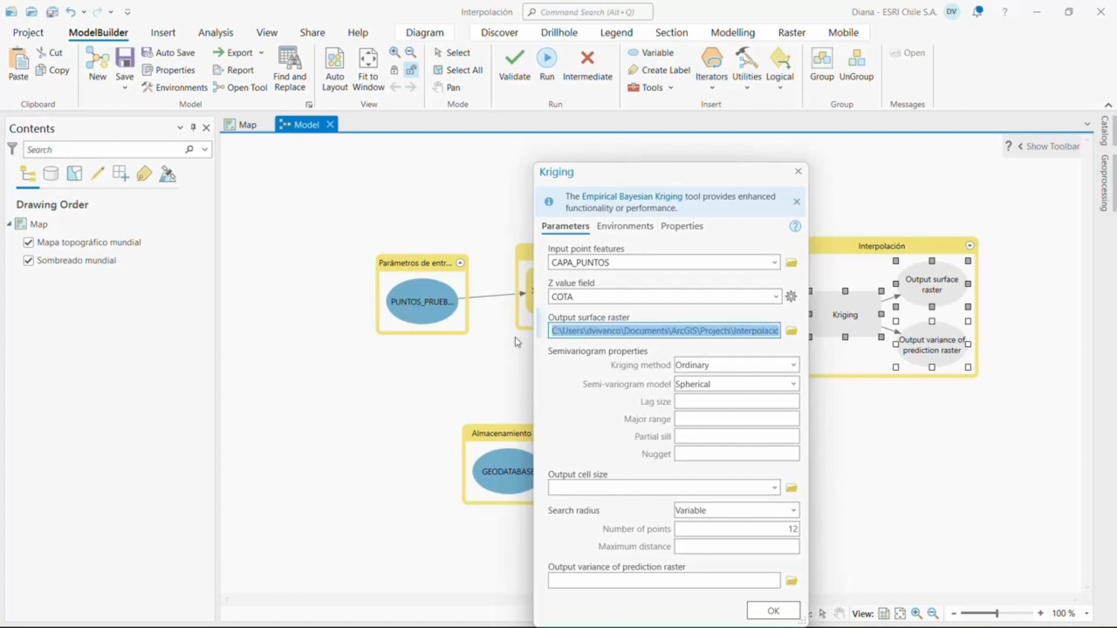
type("%")
type("GEODA")
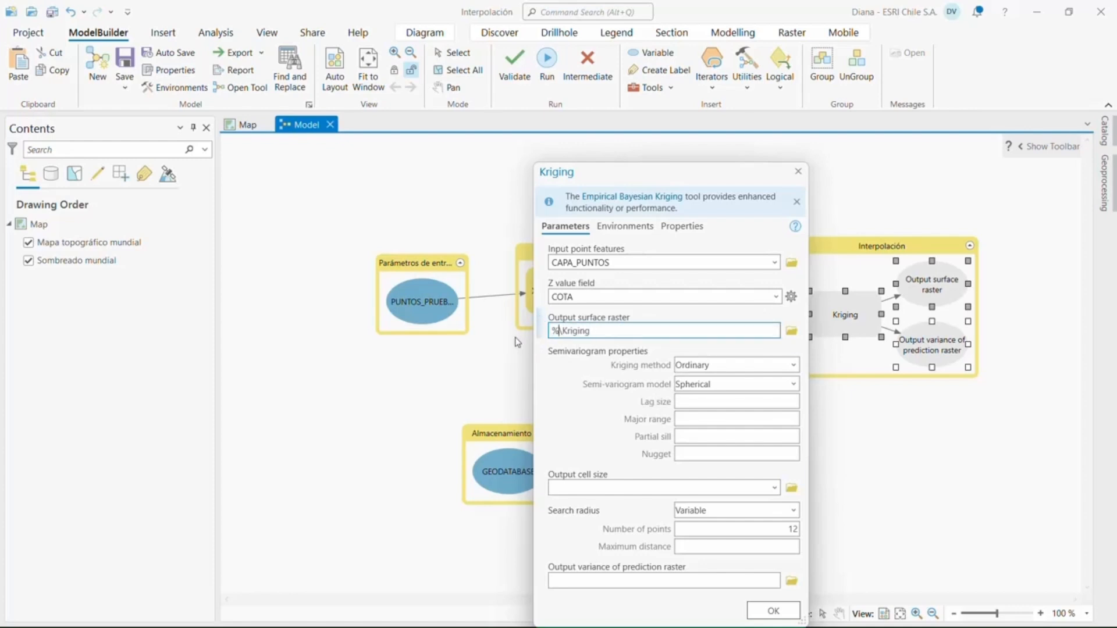
type("TABASE%")
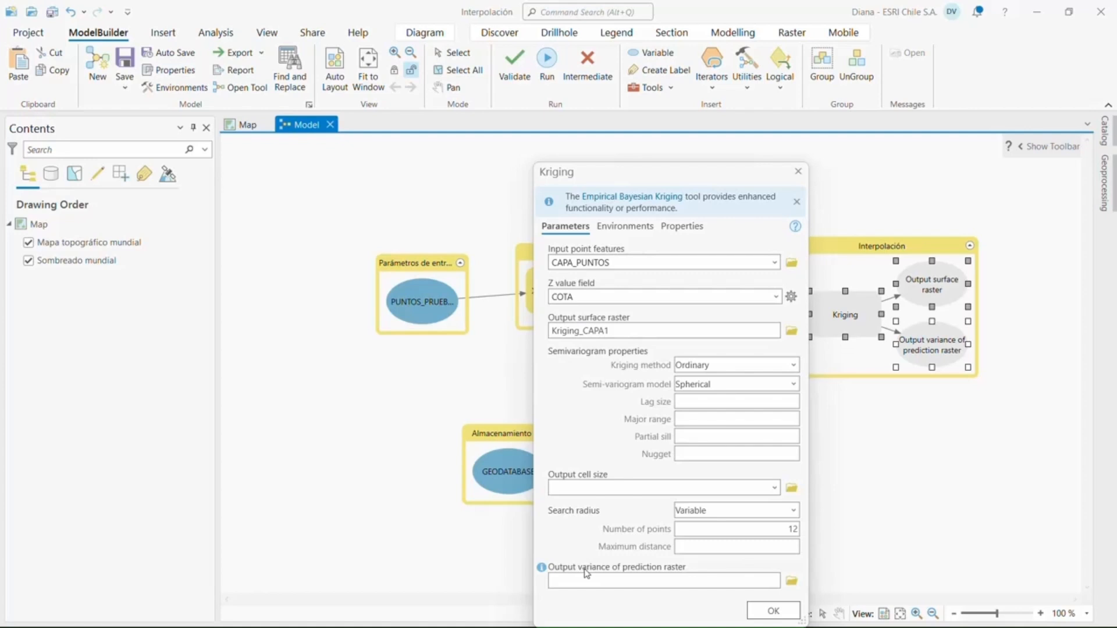
Name Kriging's output variance of prediction raster KGG and accept the tool settings
left_click(604, 581)
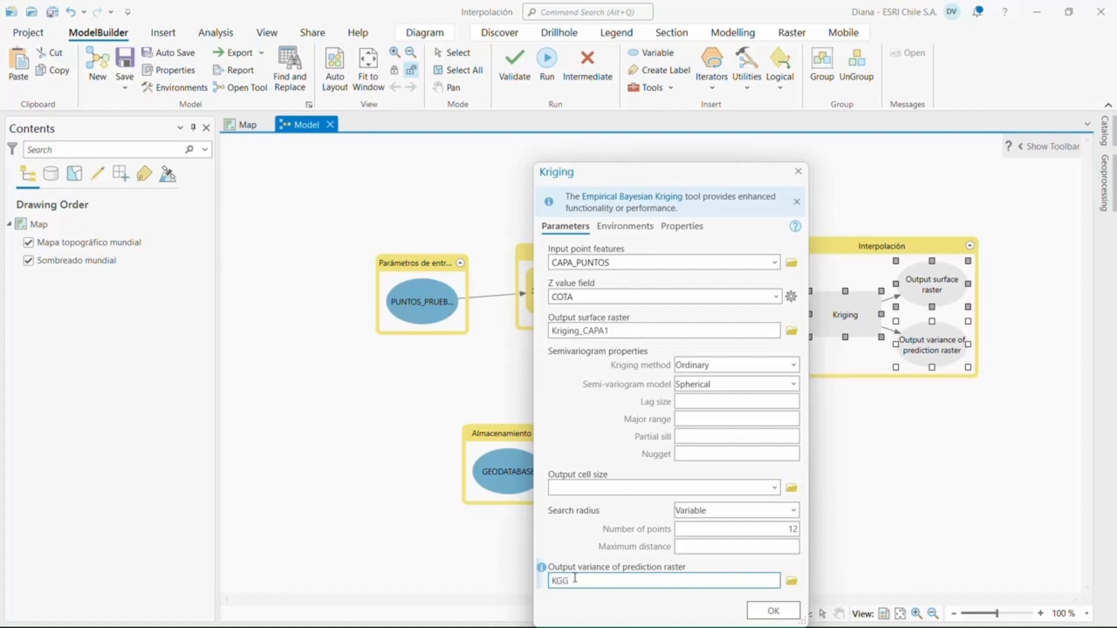
left_click_drag(691, 180, 602, 138)
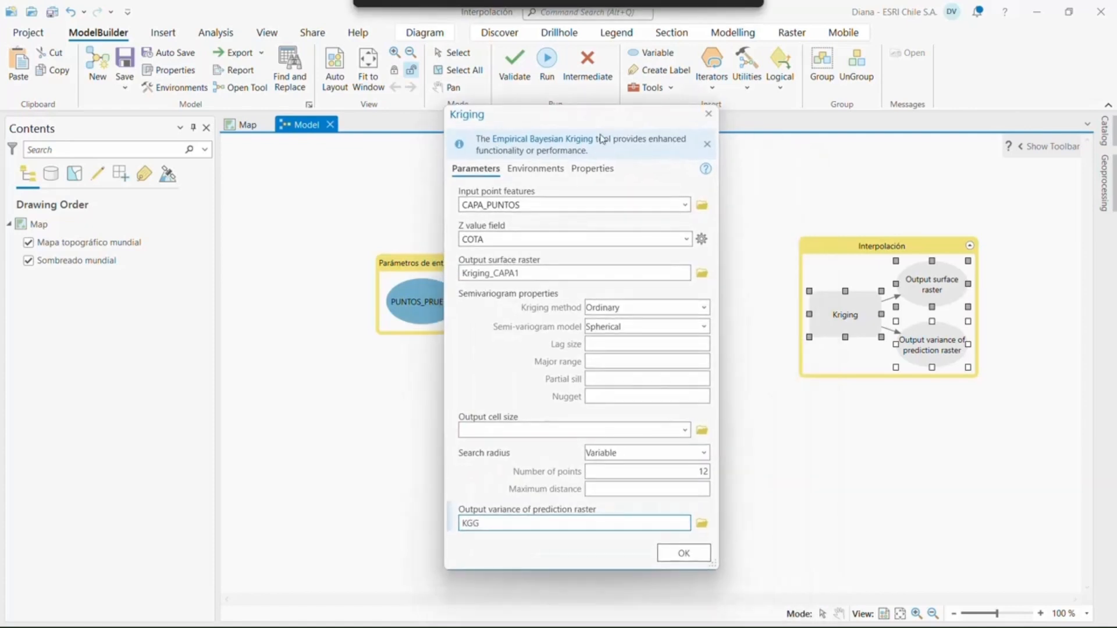
left_click(684, 553)
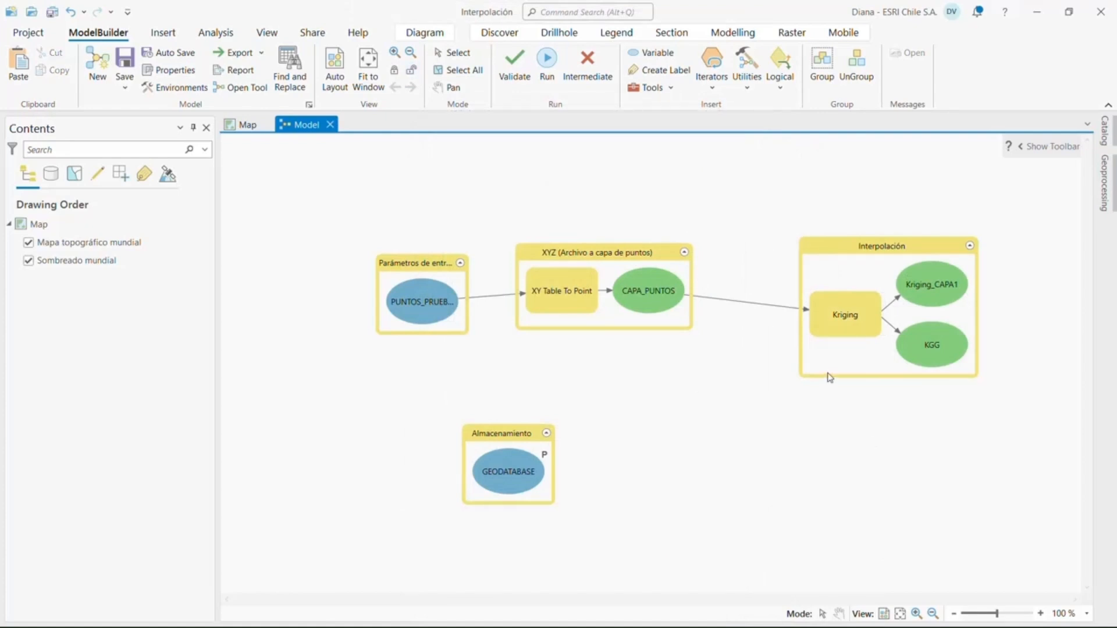
Make the CAPA_PUNTOS output in the XYZ group a model parameter
left_click(653, 307)
right_click(654, 307)
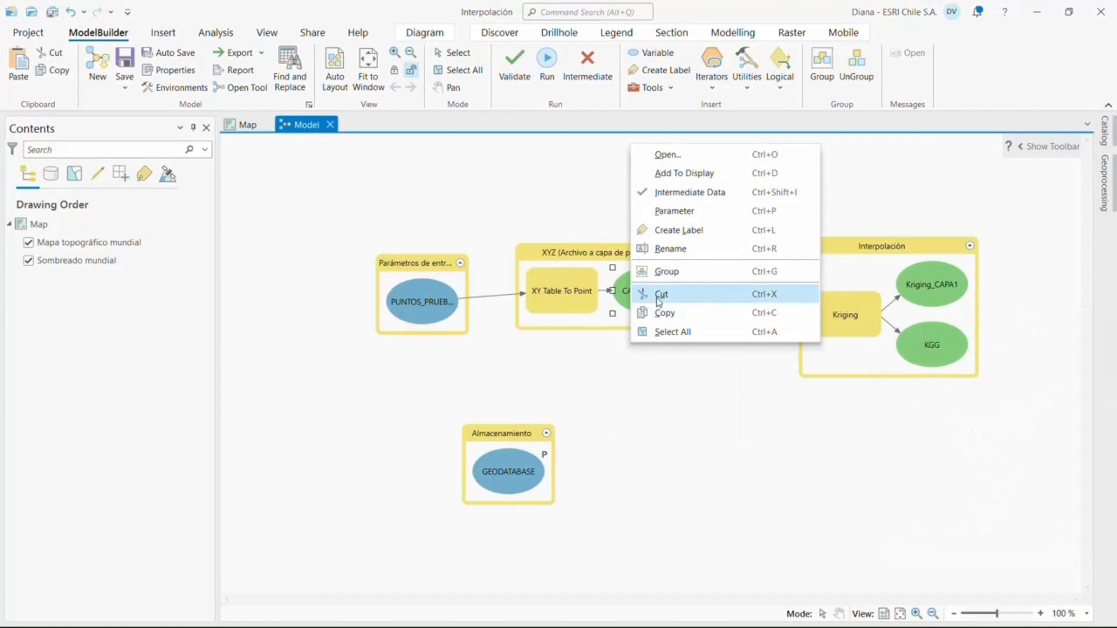
left_click(688, 214)
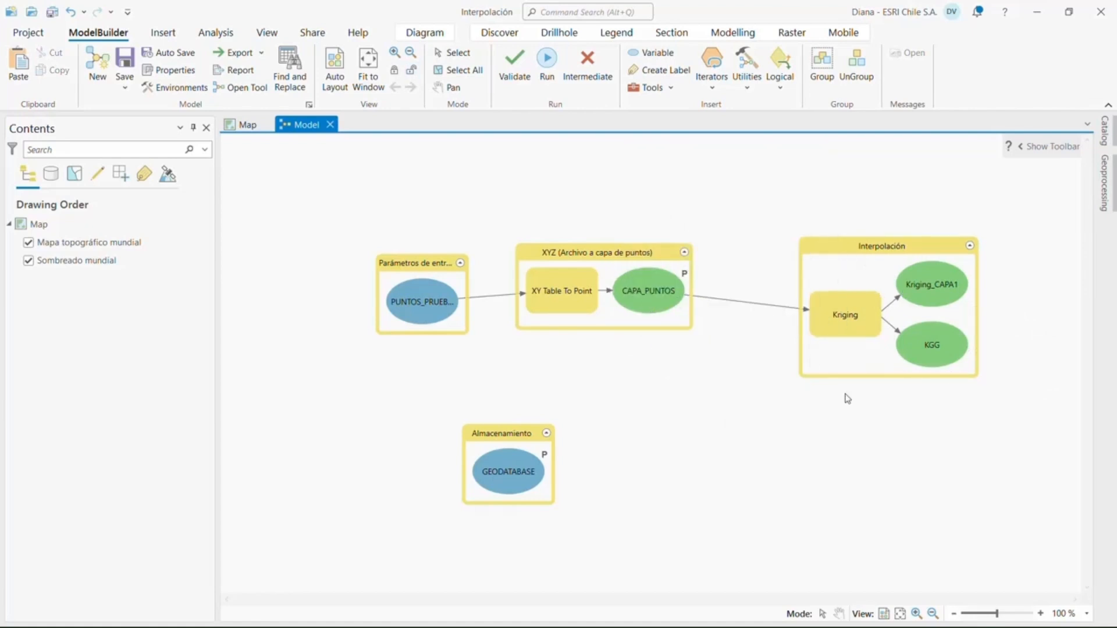
Search the geoprocessing tools for TOPO TO and add the Spatial Analyst Topo to Raster tool below Kriging in the Interpolación group
right_click(851, 250)
key("Escape")
left_click(1101, 198)
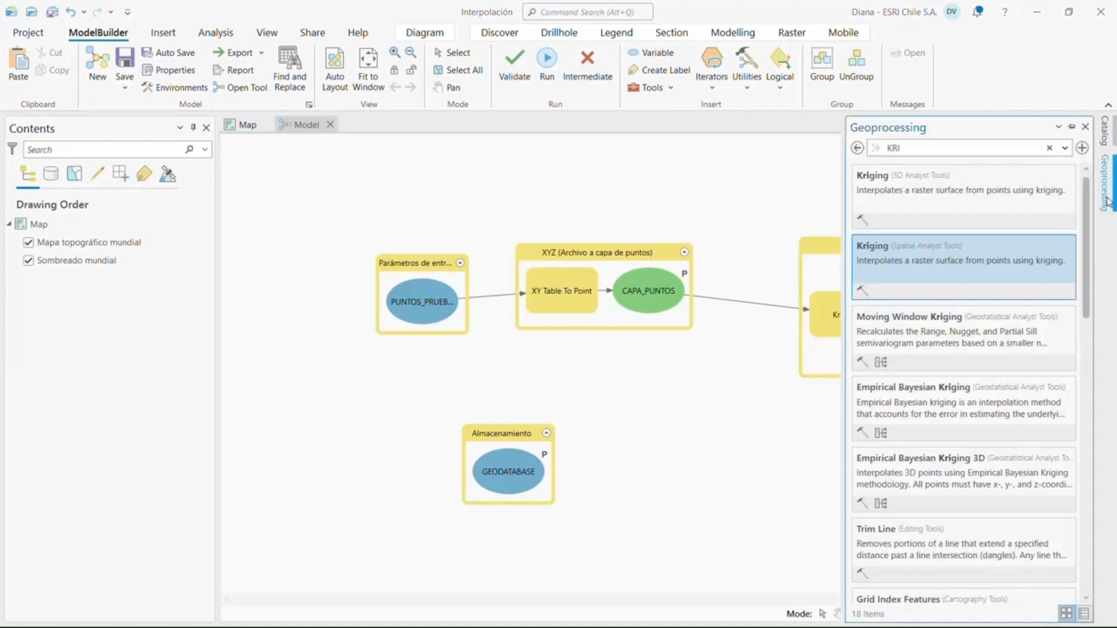
left_click(918, 149)
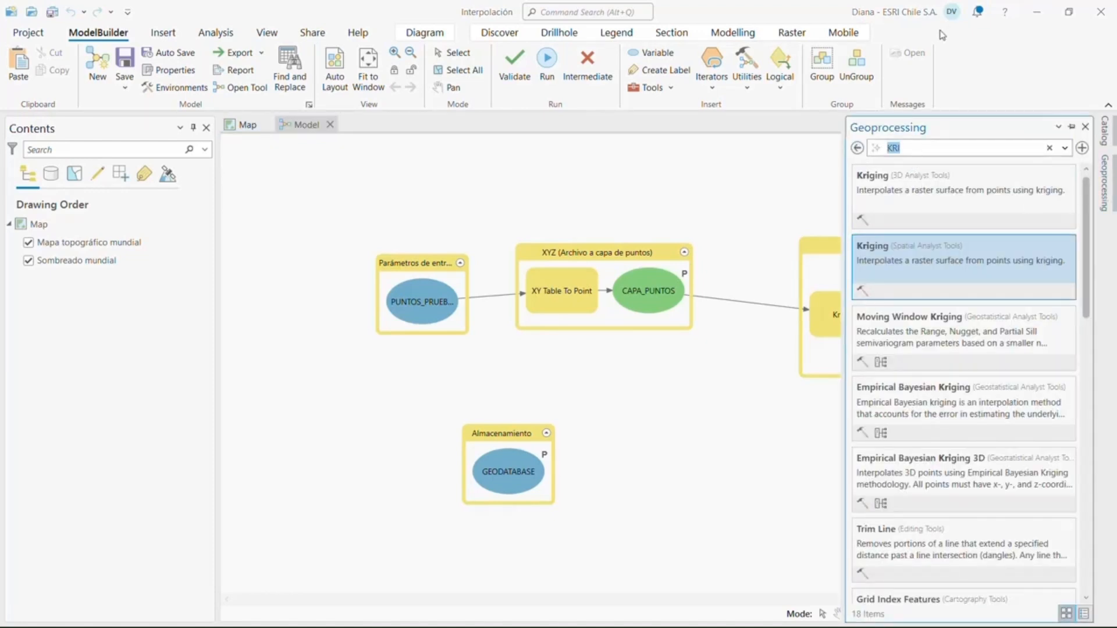
type("TOPO TO")
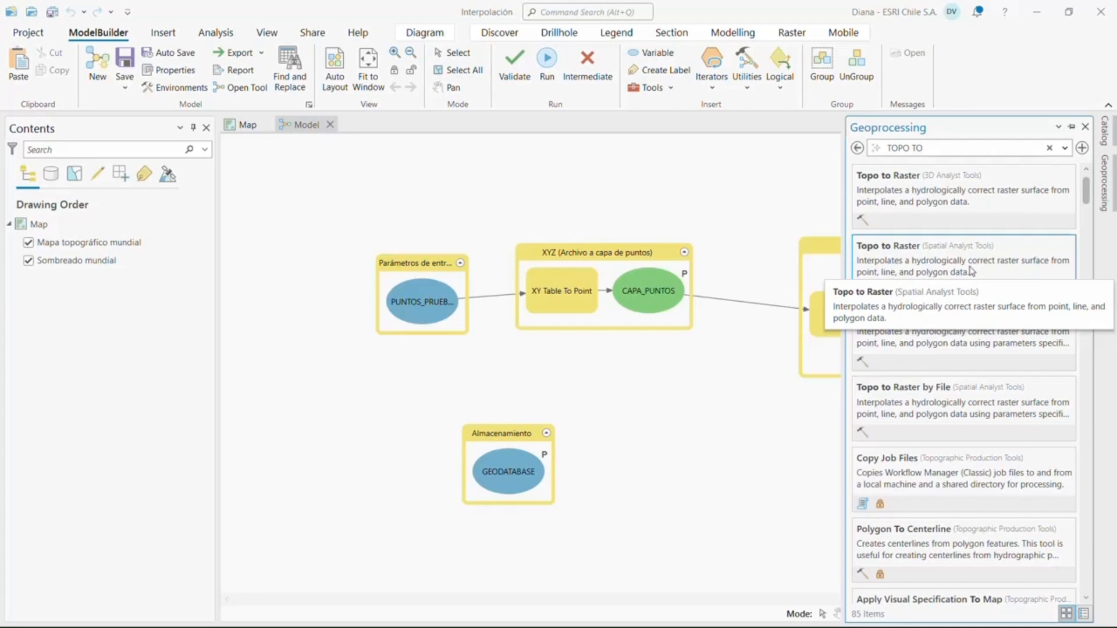
left_click_drag(972, 271, 809, 359)
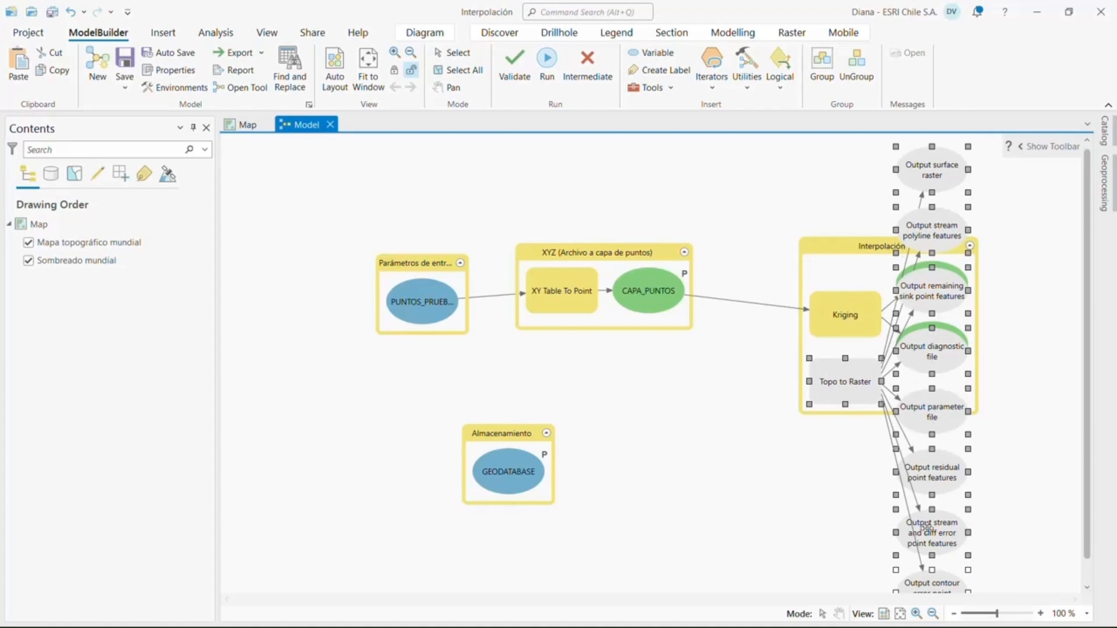
Set Topo to Raster's input feature layer to CAPA_PUNTOS, with field COTA and type Point elevation
double_click(836, 379)
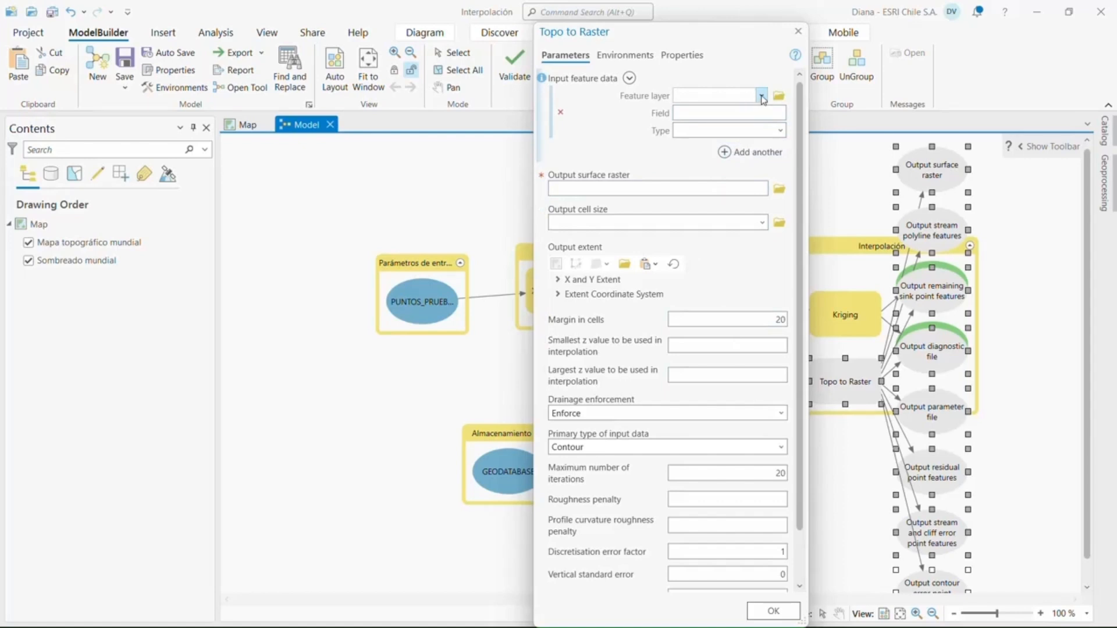
left_click(762, 97)
left_click(740, 123)
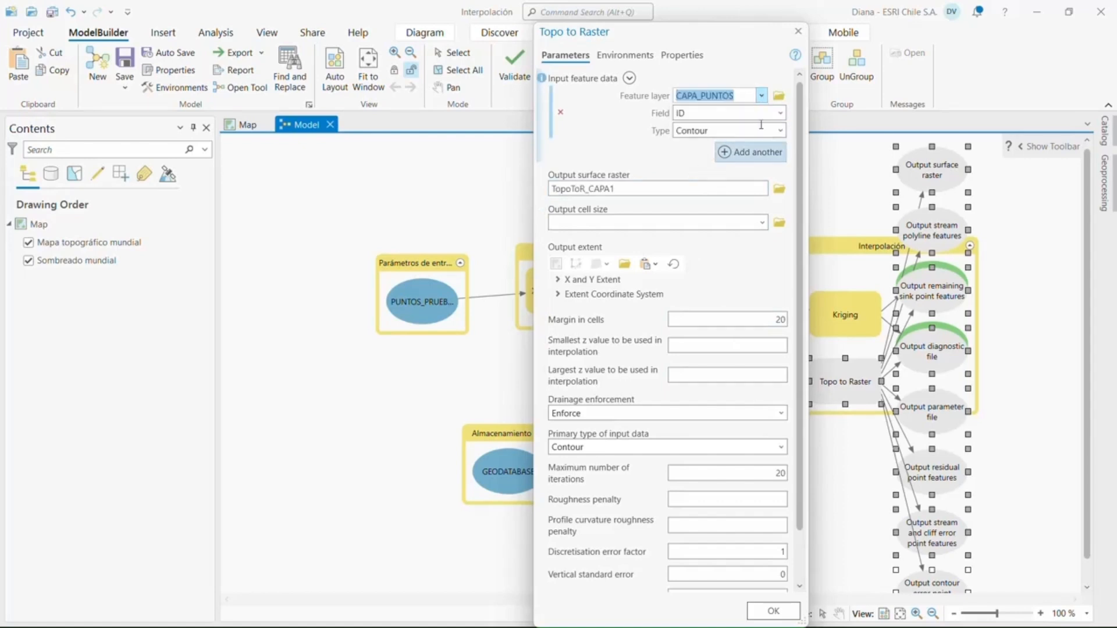
left_click(781, 112)
left_click(693, 145)
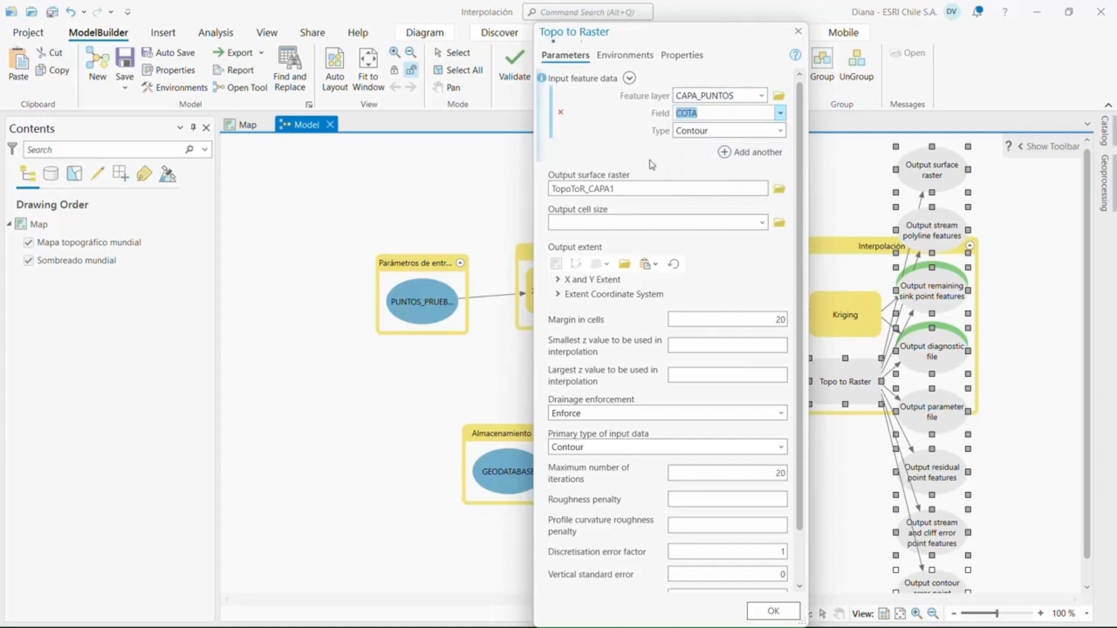
left_click(780, 131)
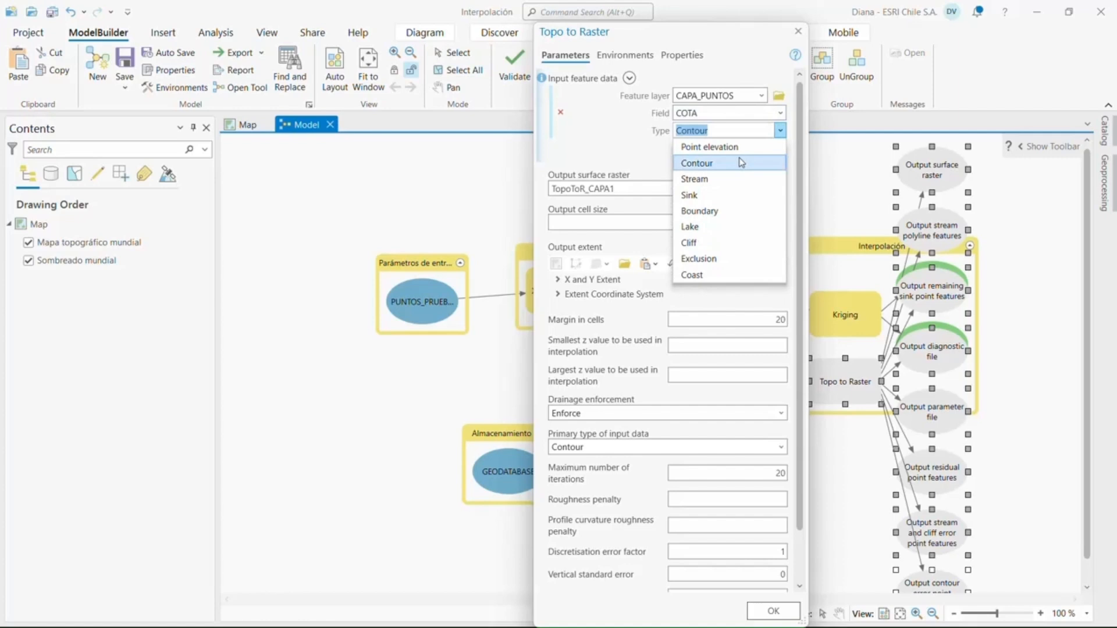
left_click(709, 148)
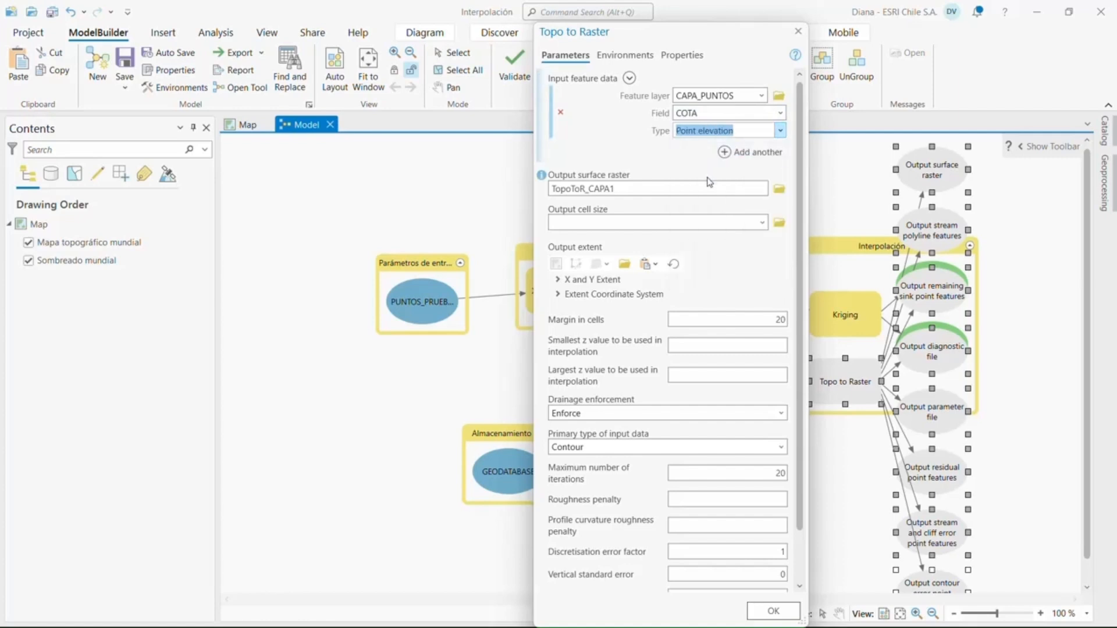
Rename Topo to Raster's output surface raster to SUPERFICIE
left_click(615, 186)
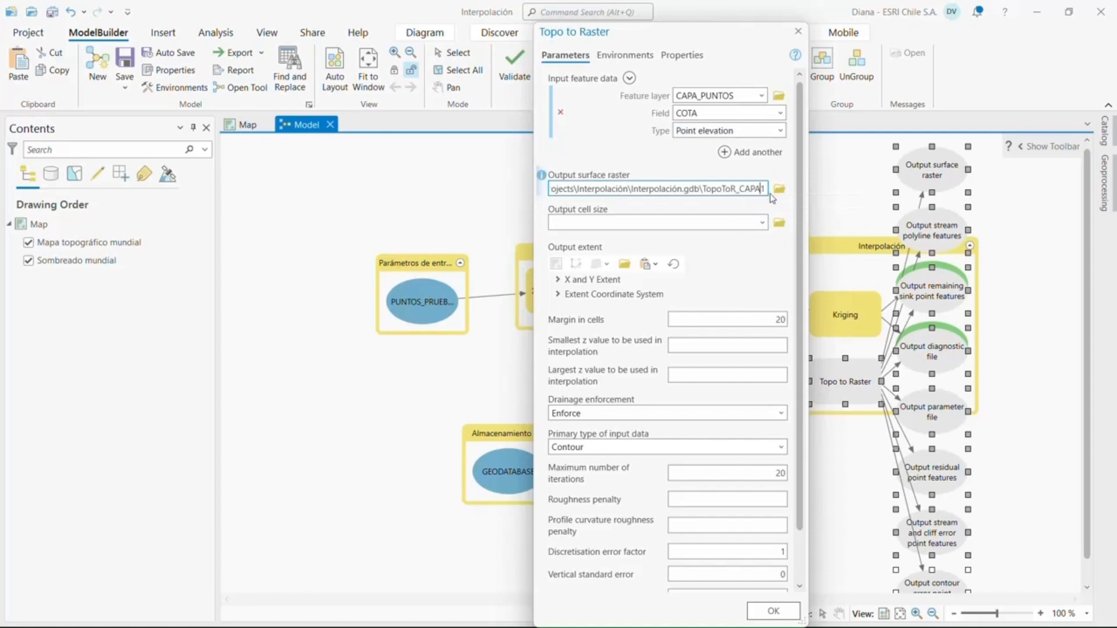
left_click_drag(766, 188, 702, 195)
key("Right")
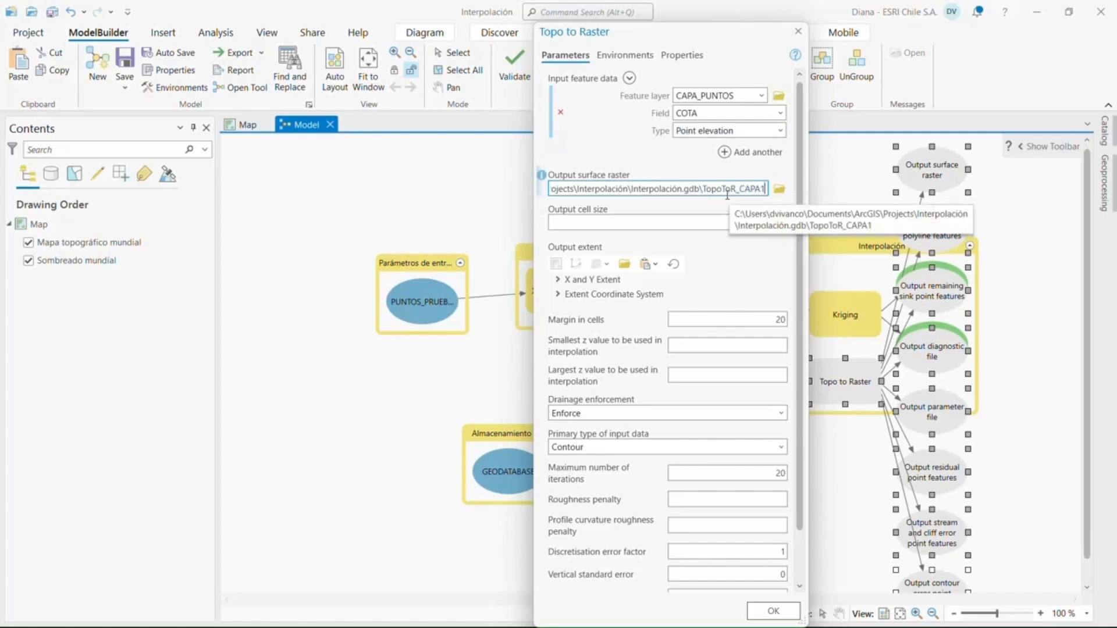
key("BackSpace")
key("BackSpace")
key("BackSpace")
key("BackSpace")
key("BackSpace")
key("BackSpace")
key("BackSpace")
key("BackSpace")
key("BackSpace")
key("BackSpace")
key("BackSpace")
key("BackSpace")
key("BackSpace")
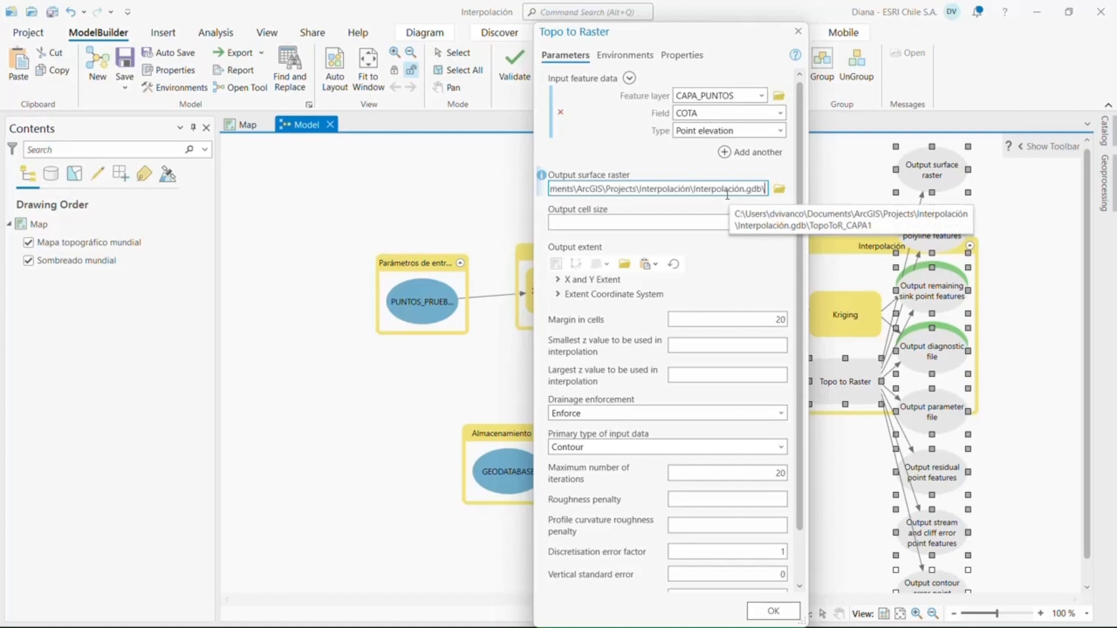
type("SUPERFICIE")
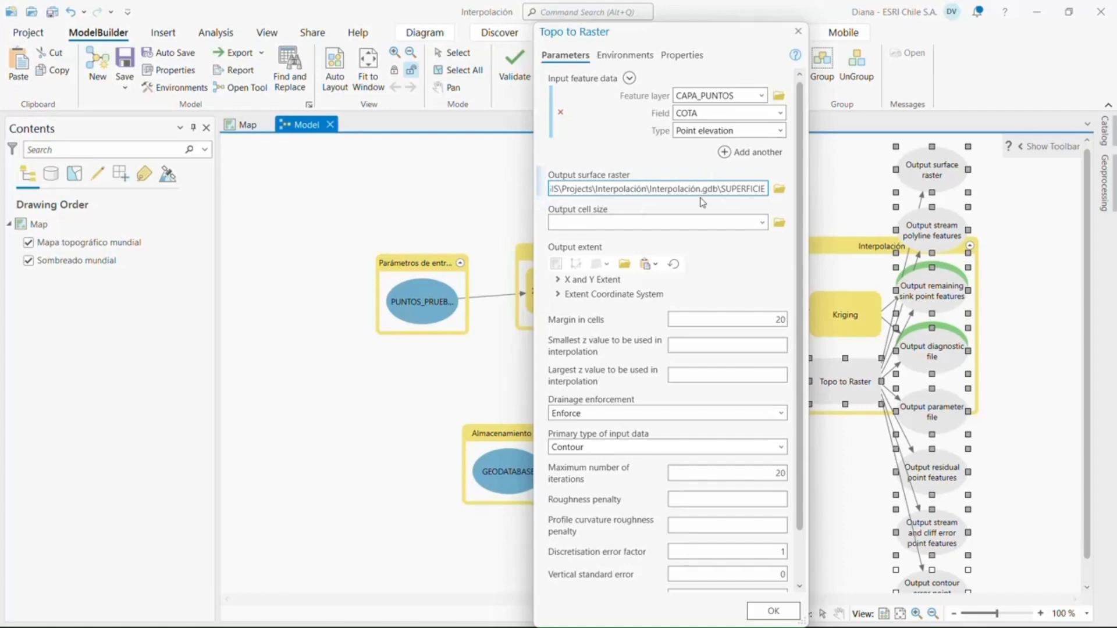
Replace the output surface raster's path with %GEODATABASE%, keeping the name SUPERFICIE, and accept the Topo to Raster settings
left_click_drag(718, 186, 492, 183)
type("%")
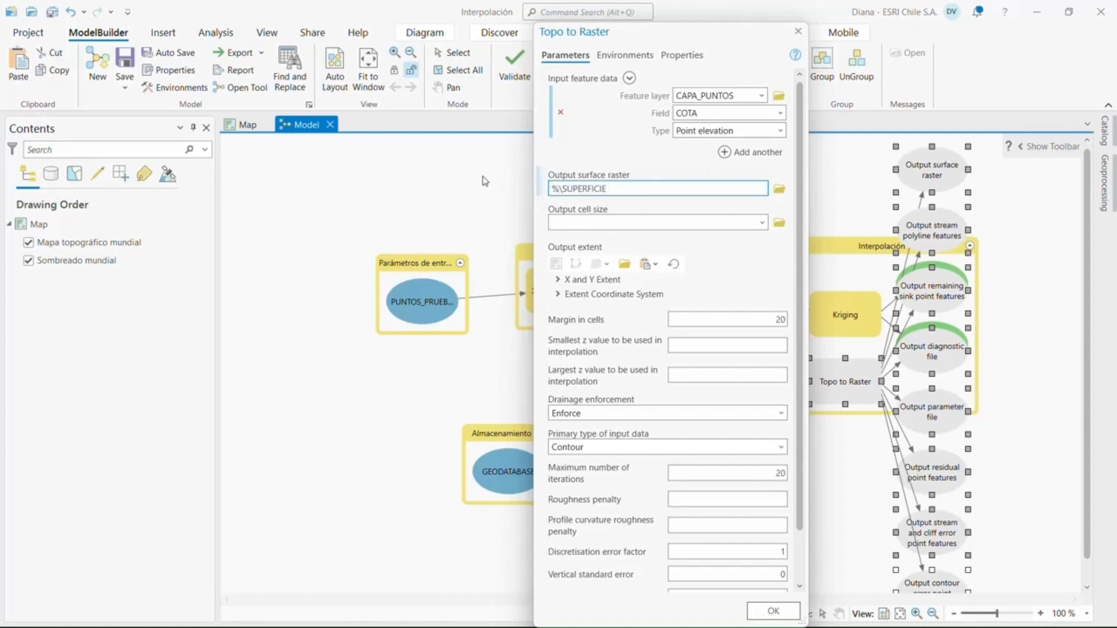
type("GEODATABASE%")
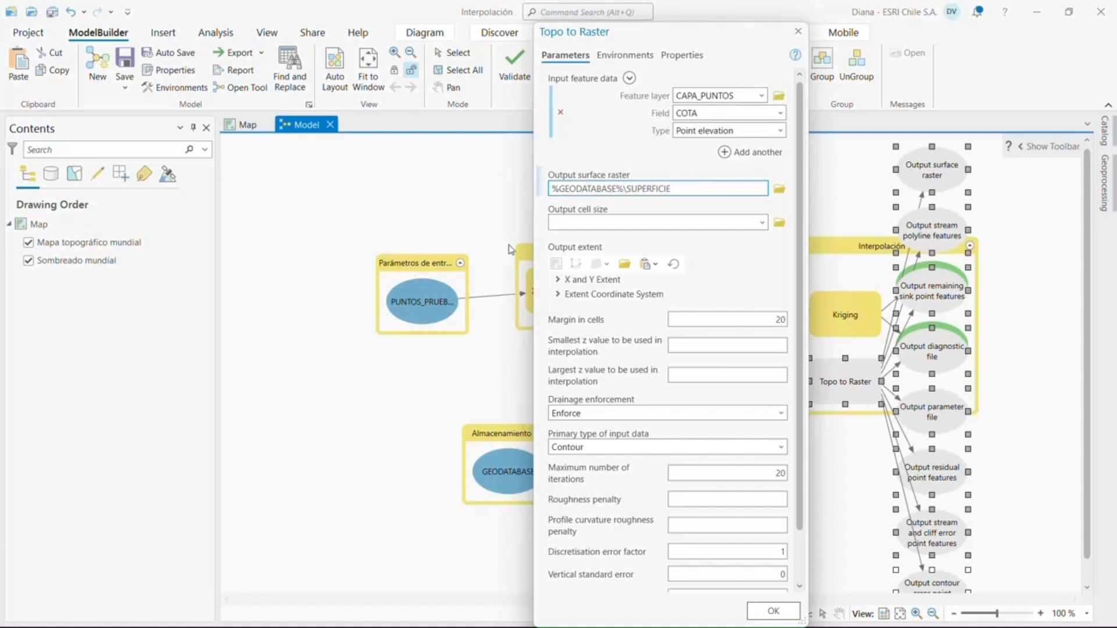
left_click(593, 279)
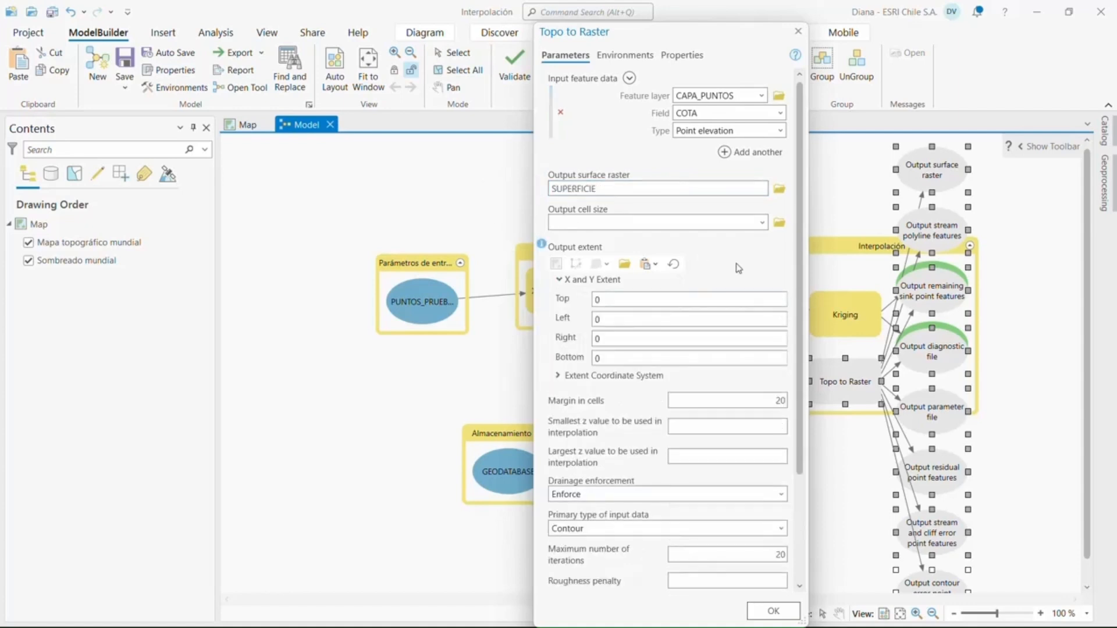
scroll(738, 268, "down", 5)
scroll(738, 268, "up", 5)
left_click(774, 610)
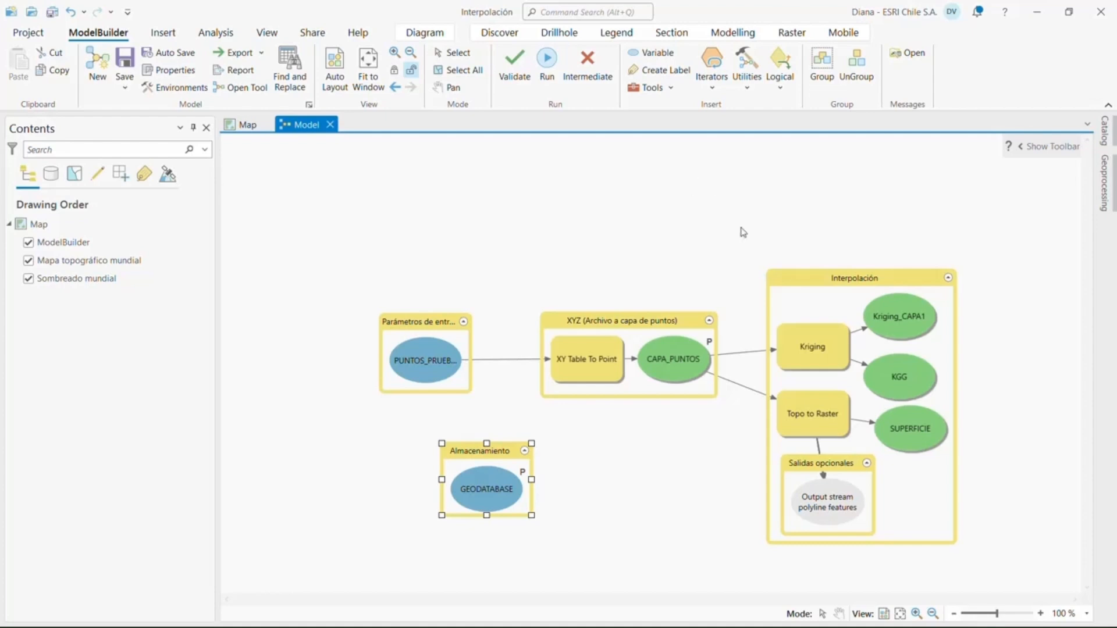
Apply the automatic layout to the model diagram
left_click(805, 288)
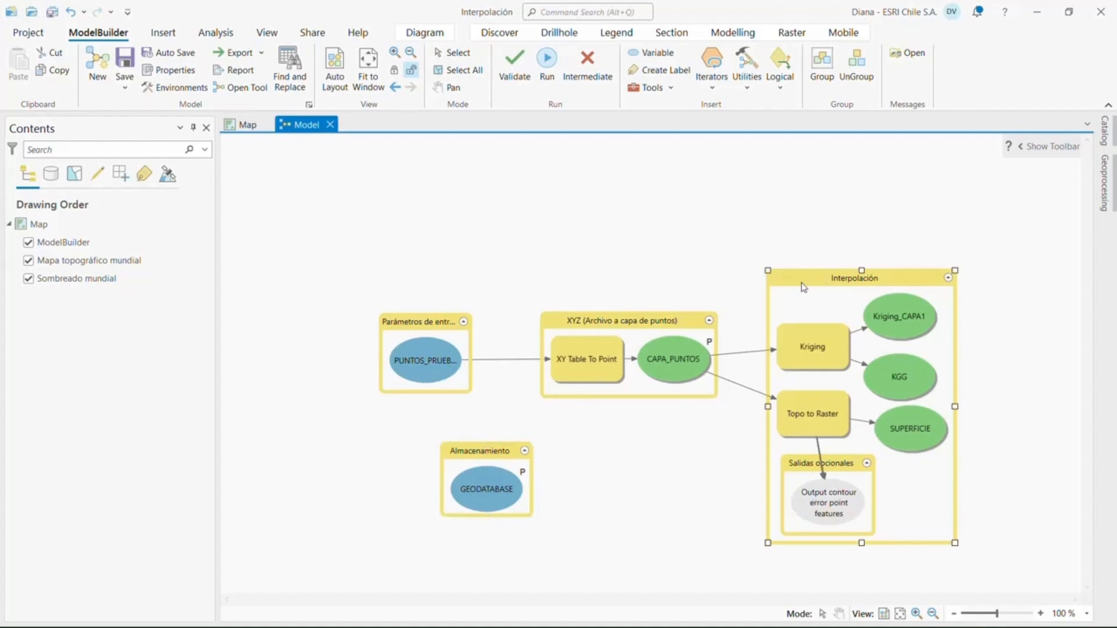
left_click(336, 76)
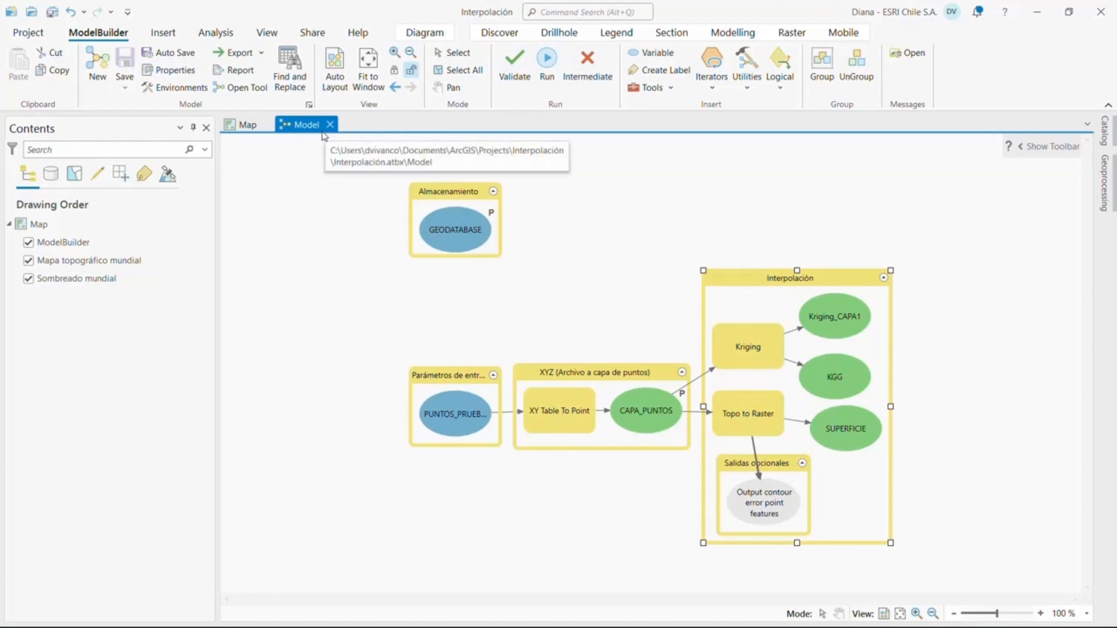
Dock the model view side by side with the map and run the whole model
mouse_move(313, 127)
left_mouse_down()
mouse_move(655, 401)
mouse_move(656, 343)
mouse_move(694, 373)
left_mouse_up()
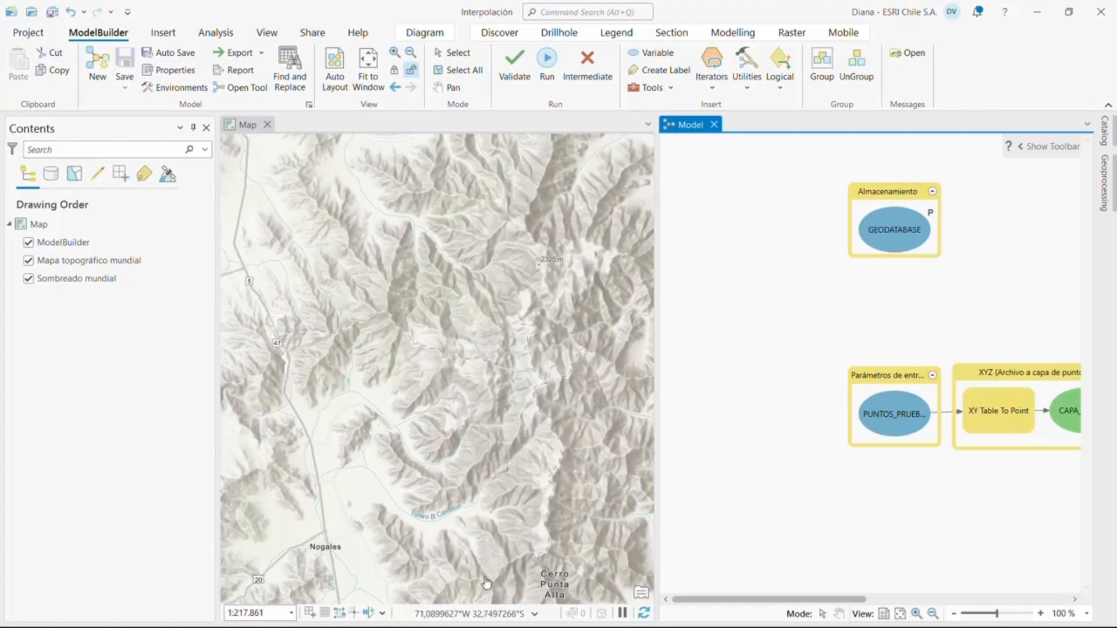
left_click_drag(739, 604, 839, 604)
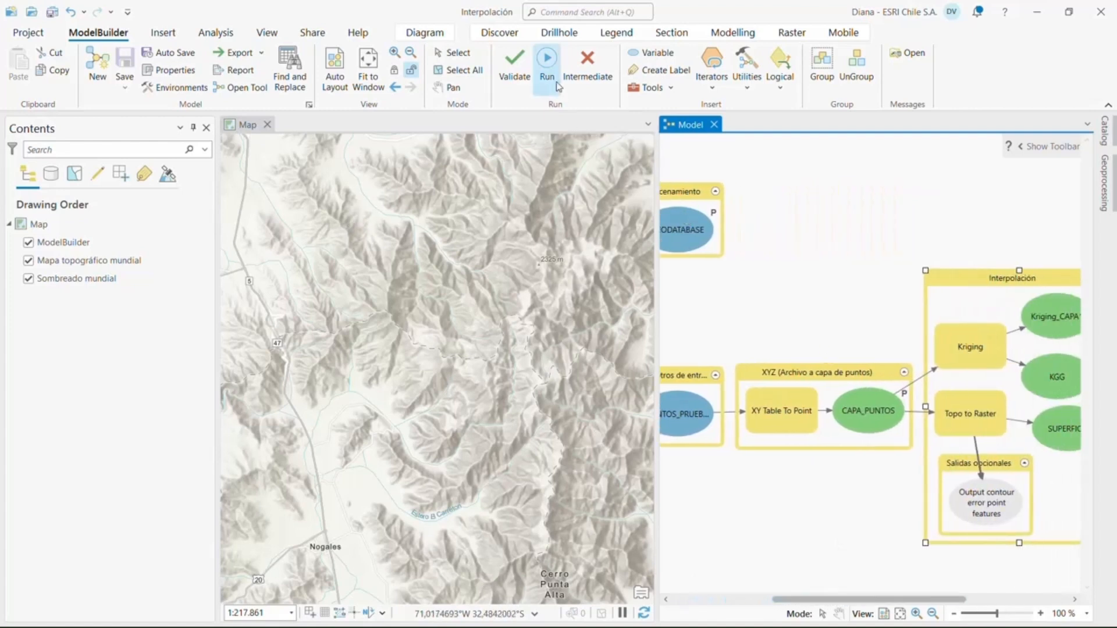
left_click(547, 64)
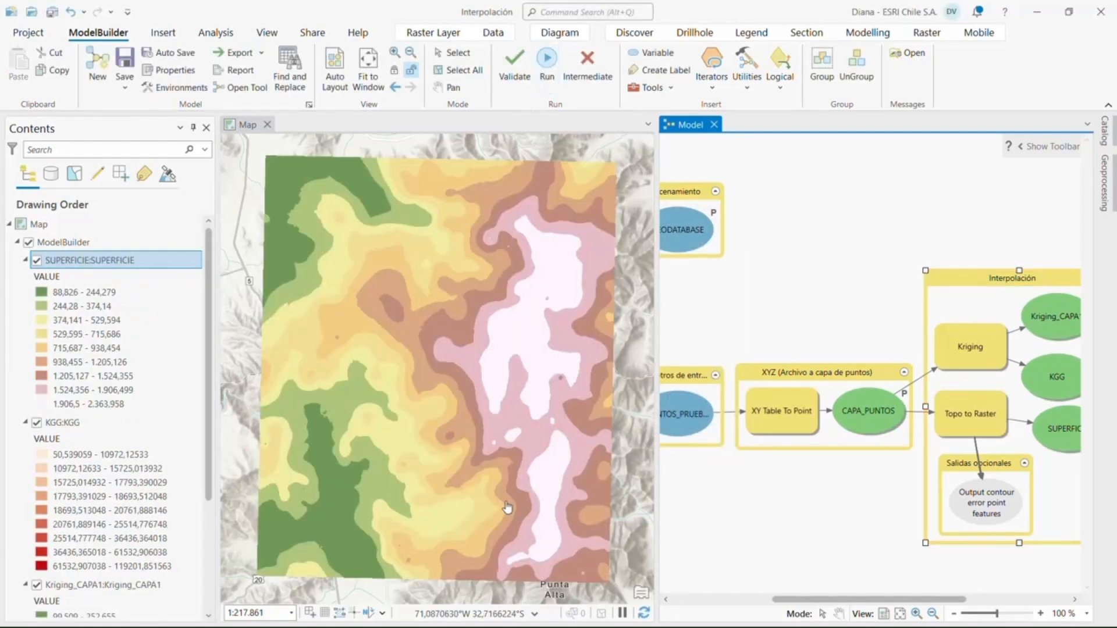
scroll(96, 391, "down", 3)
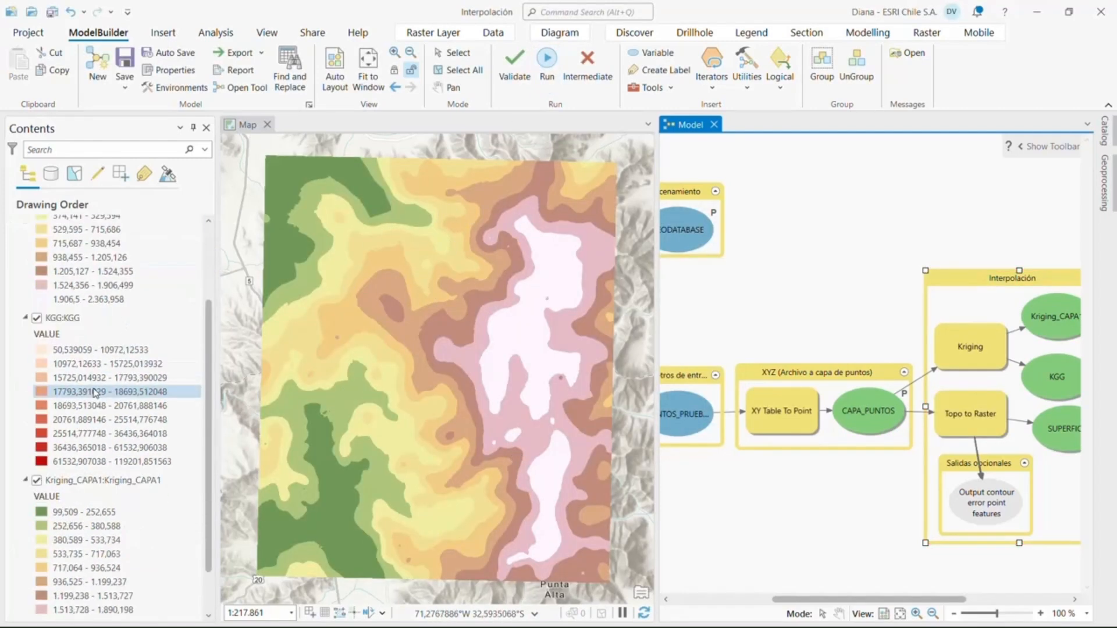
Check the Add To Display setting of the Kriging_CAPA1 and SUPERFICIE outputs in the Interpolación group
right_click(1048, 329)
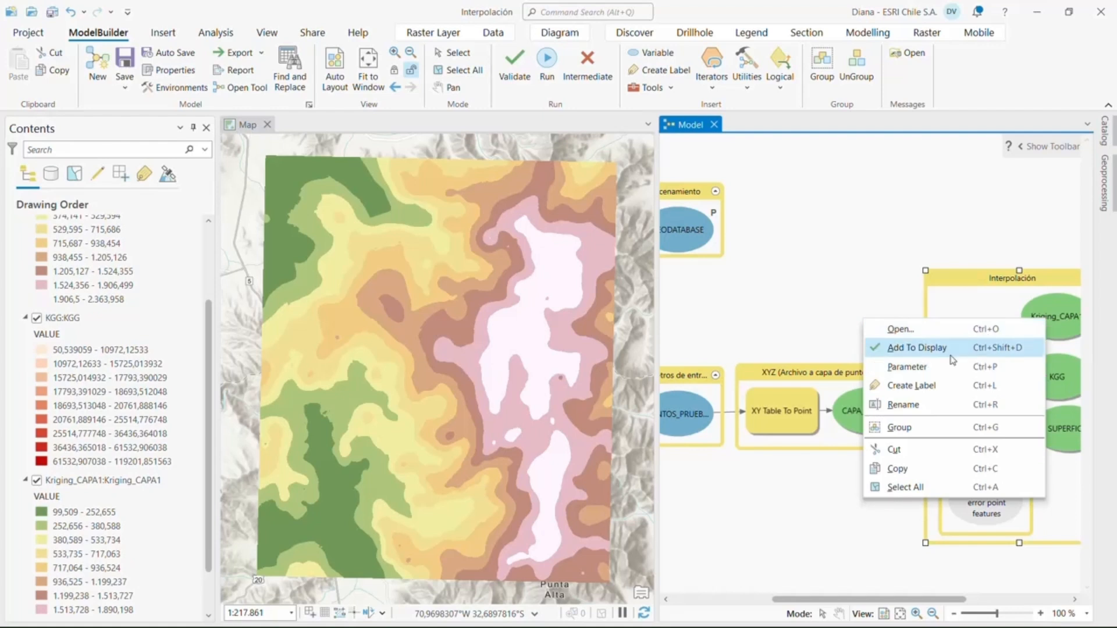
left_click(775, 526)
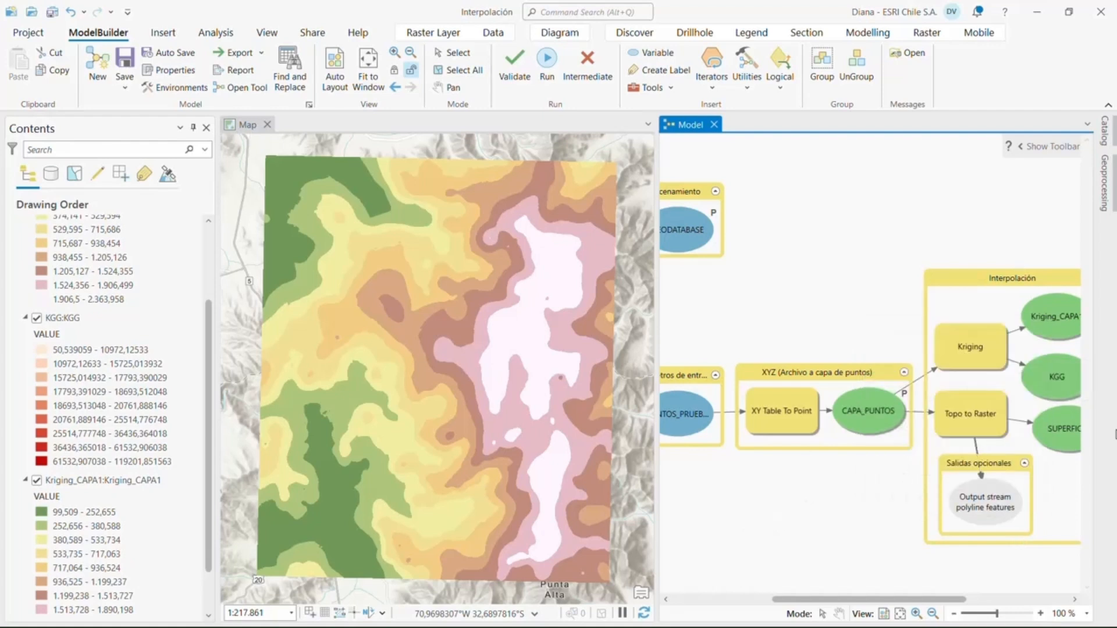
right_click(1065, 437)
mouse_move(901, 468)
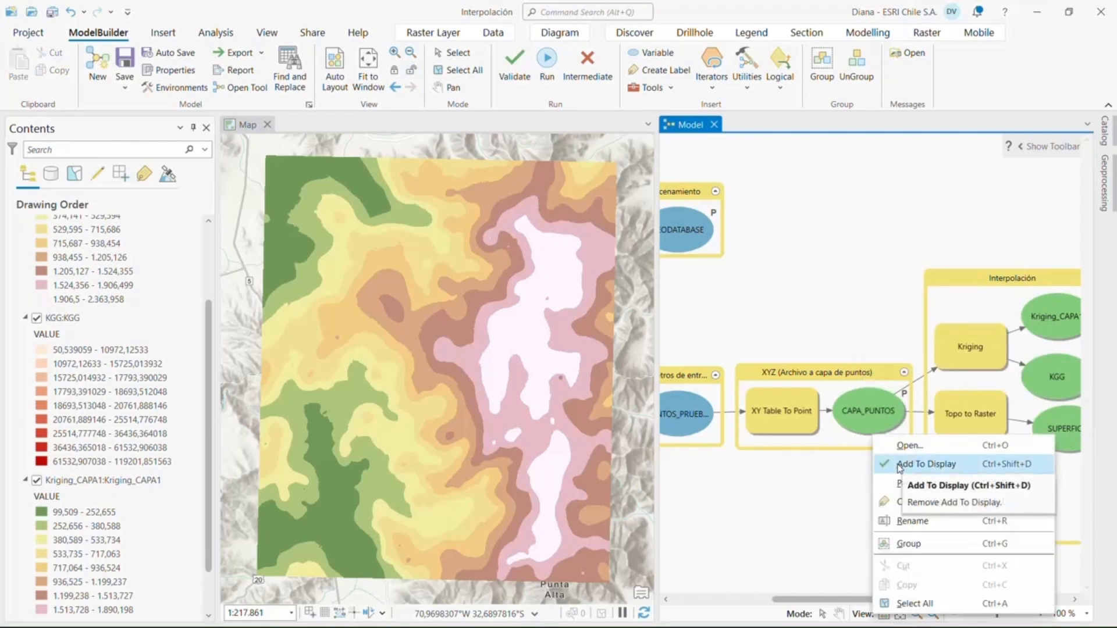
left_click(822, 519)
Review the legends of the resulting raster layers and switch the SUPERFICIE layer off and on again
scroll(69, 345, "up", 3)
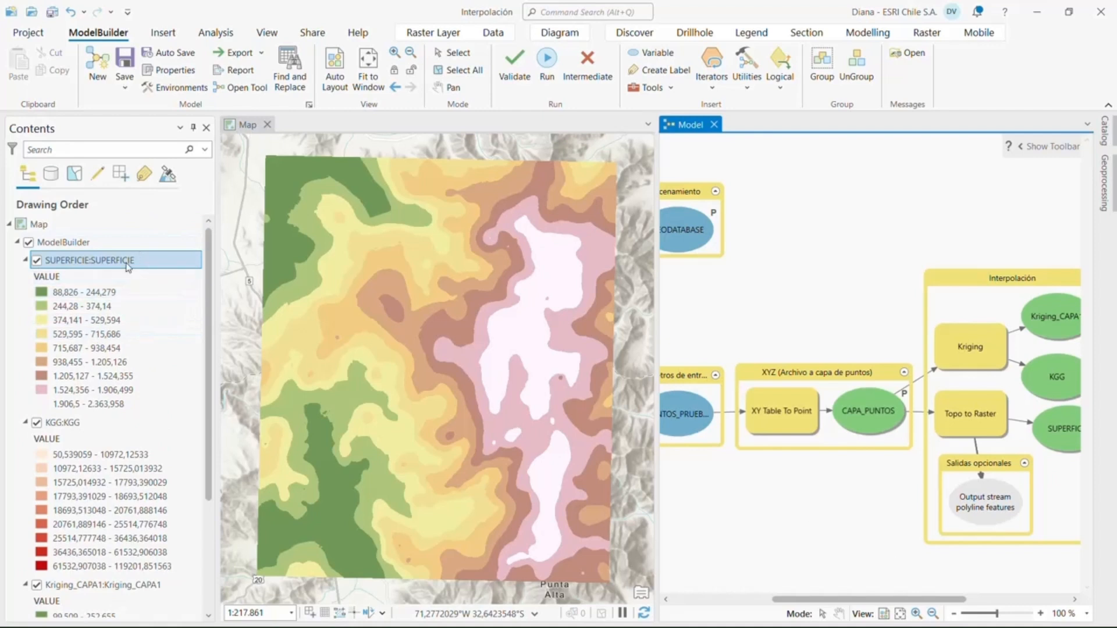
scroll(126, 333, "down", 3)
scroll(125, 333, "down", 1)
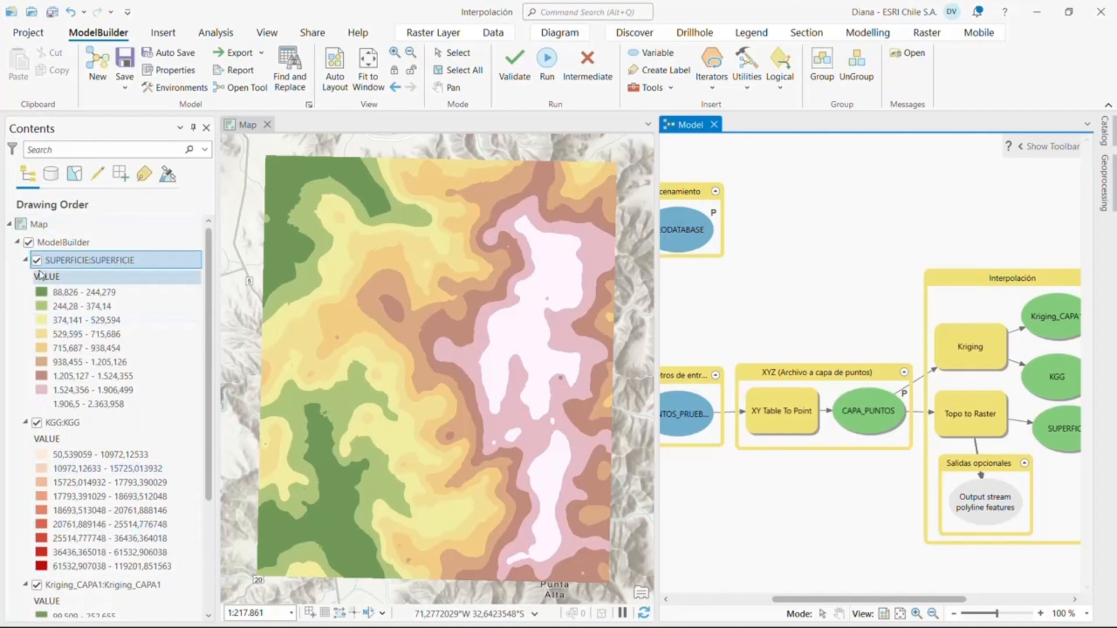
left_click(37, 260)
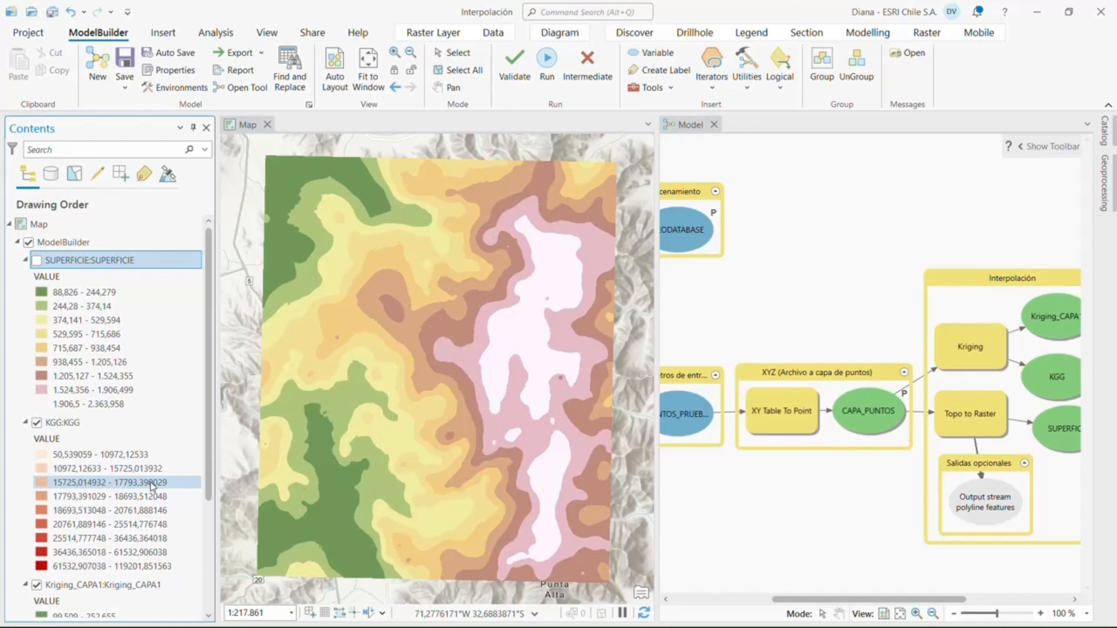
left_click(36, 261)
Dock the model view back as a tab alongside the map and convert the map to a local scene
left_click(714, 127)
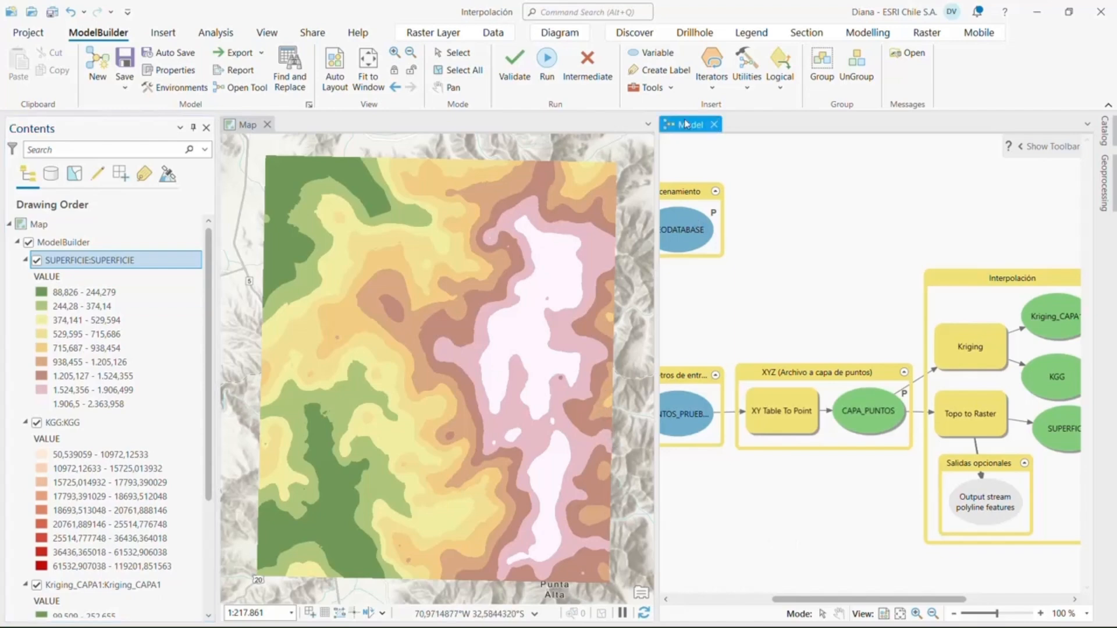
left_click_drag(714, 127, 340, 116)
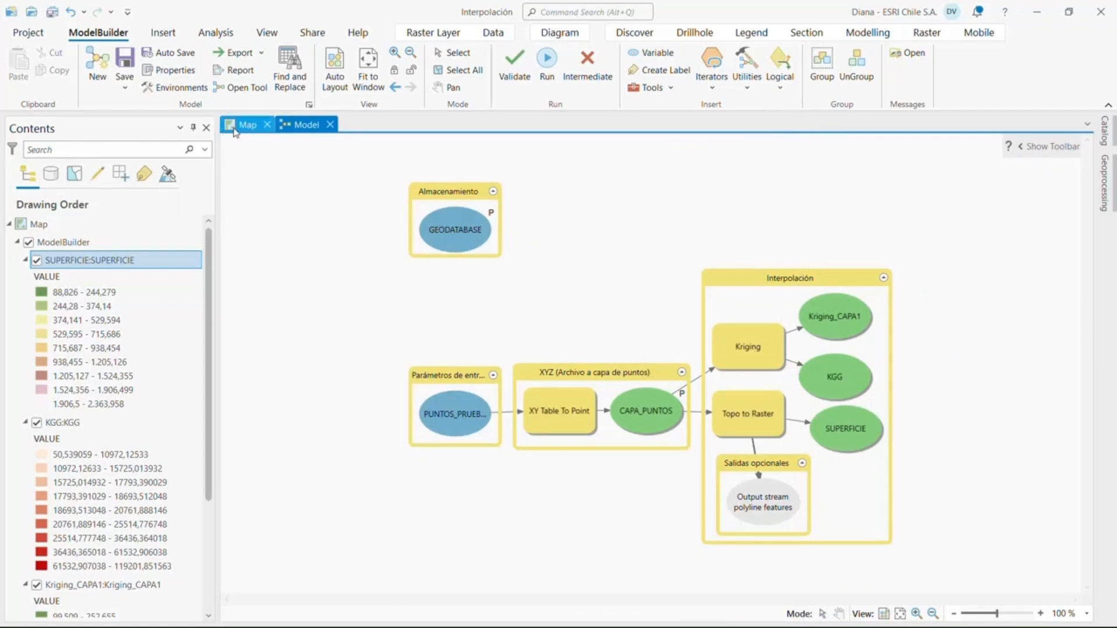
left_click(235, 129)
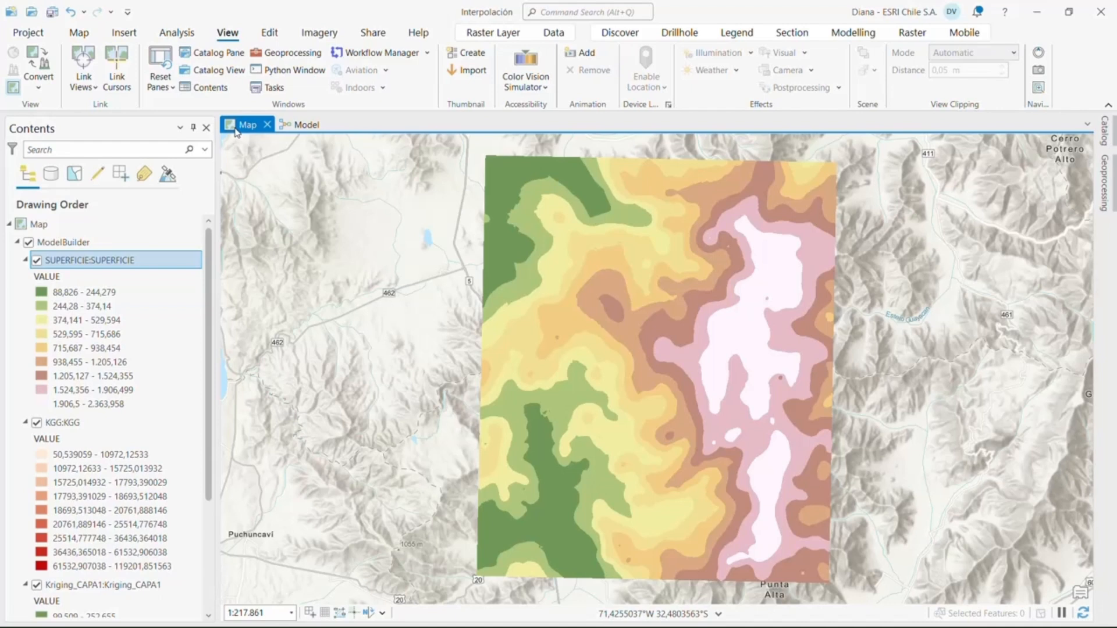
left_click(45, 87)
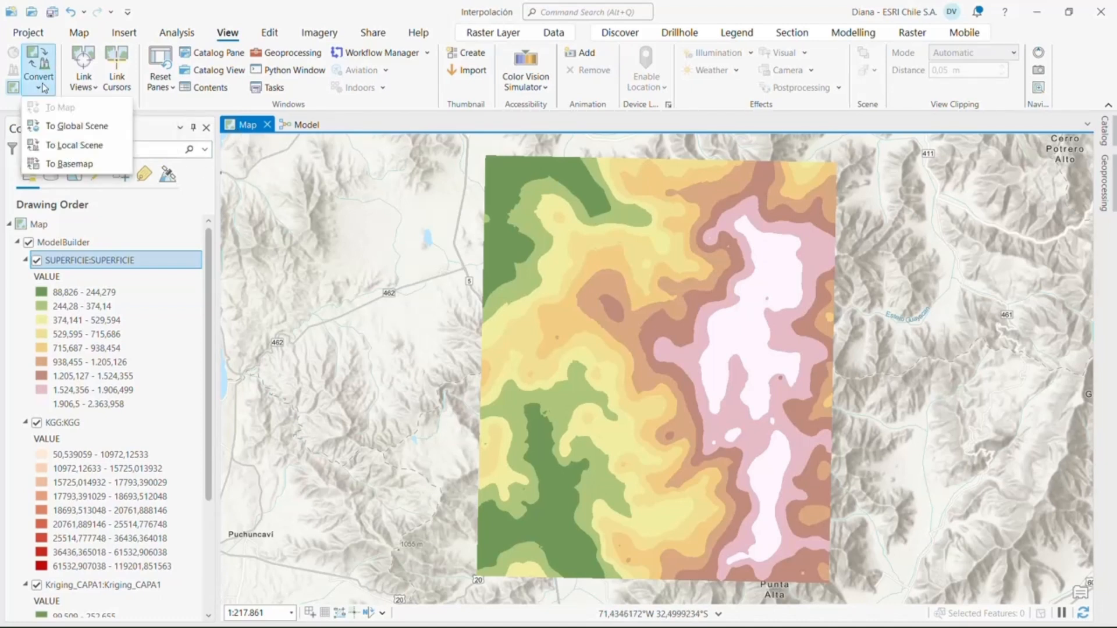
left_click(44, 150)
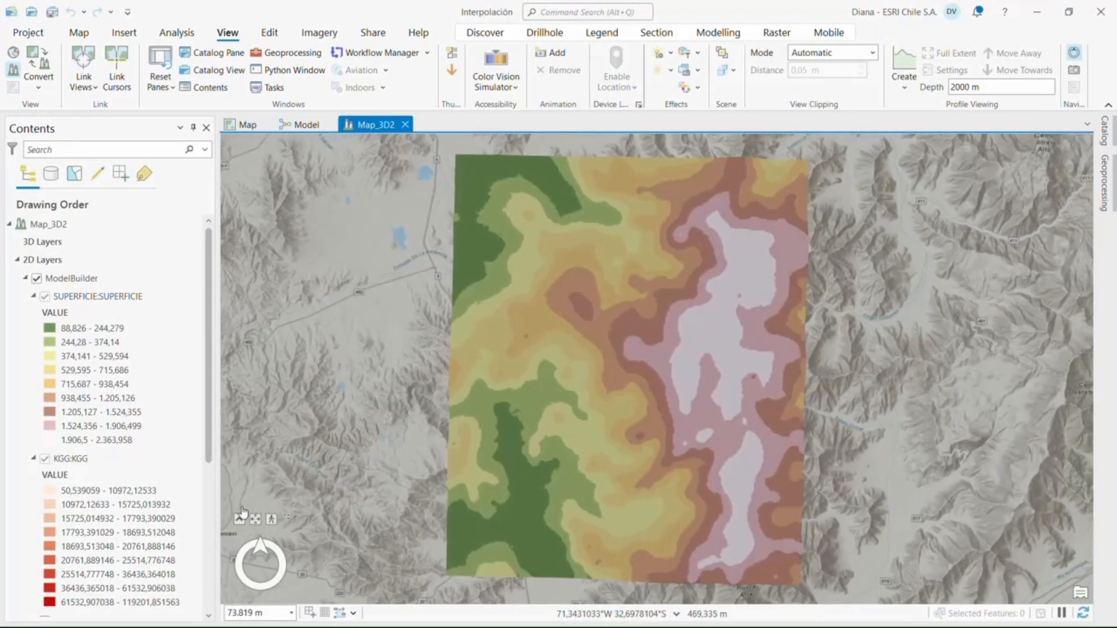
Tilt and rotate the local scene to examine the interpolated surface in 3D, and review its layer legends
mouse_move(244, 519)
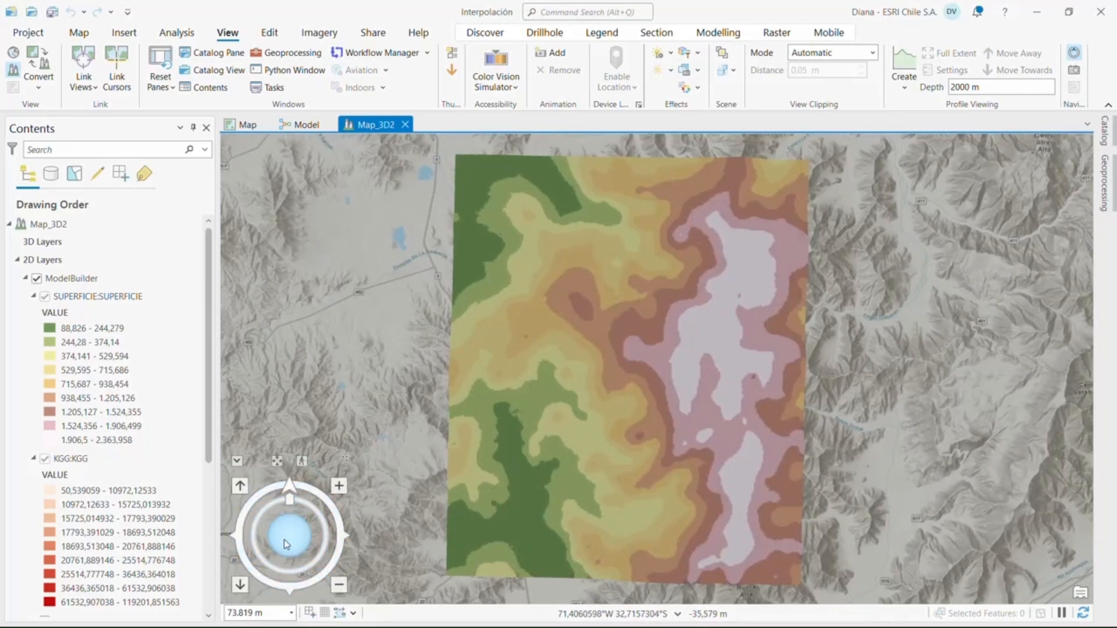
mouse_move(284, 542)
left_mouse_down()
mouse_move(279, 513)
mouse_move(382, 409)
mouse_move(358, 490)
left_mouse_up()
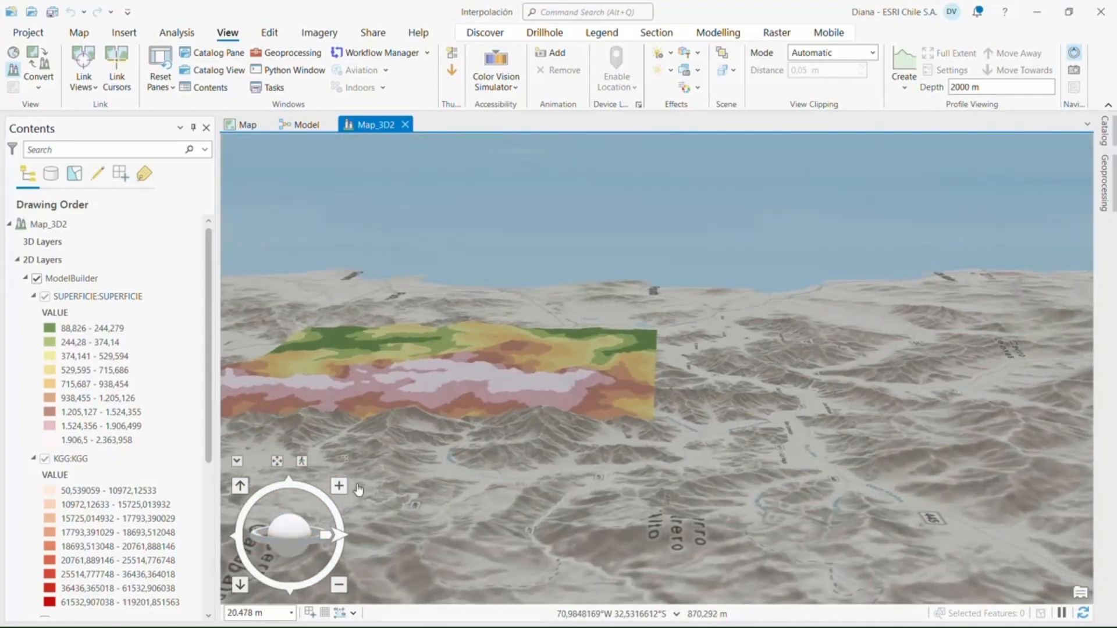
mouse_move(323, 536)
left_mouse_down()
mouse_move(375, 516)
mouse_move(383, 495)
mouse_move(319, 439)
mouse_move(238, 437)
left_mouse_up()
left_click_drag(737, 428, 694, 368)
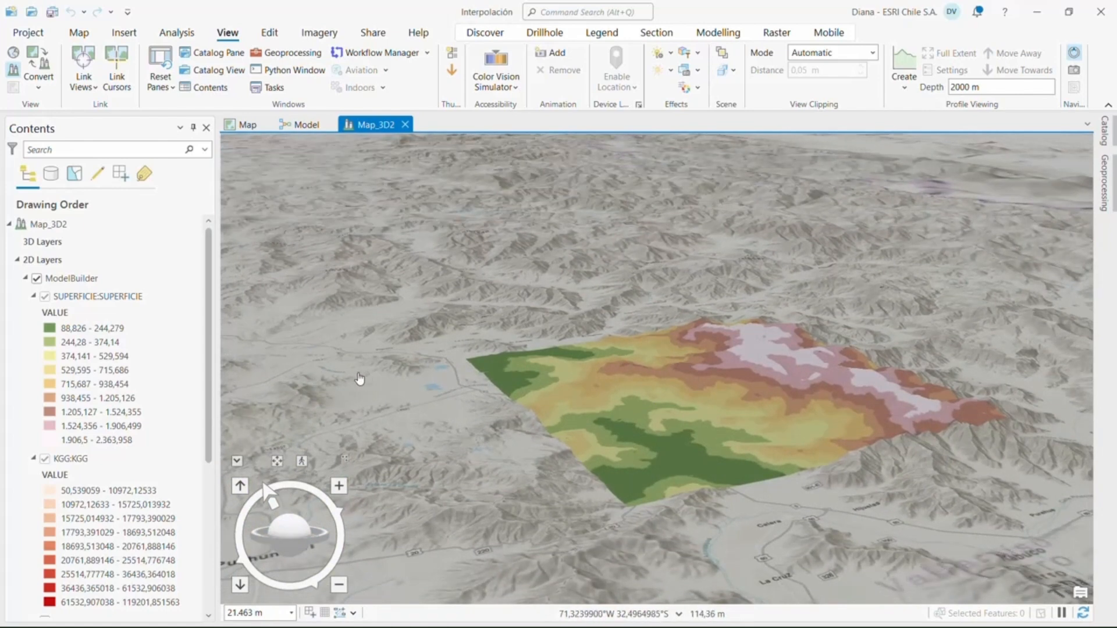
scroll(75, 391, "down", 3)
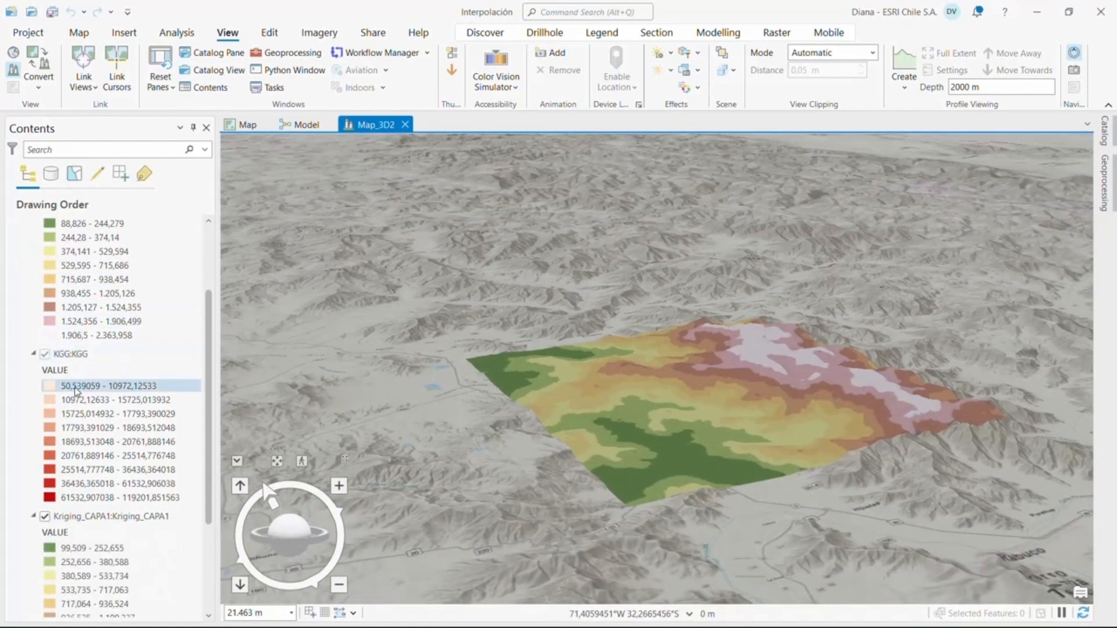
scroll(76, 391, "down", 2)
scroll(76, 391, "up", 4)
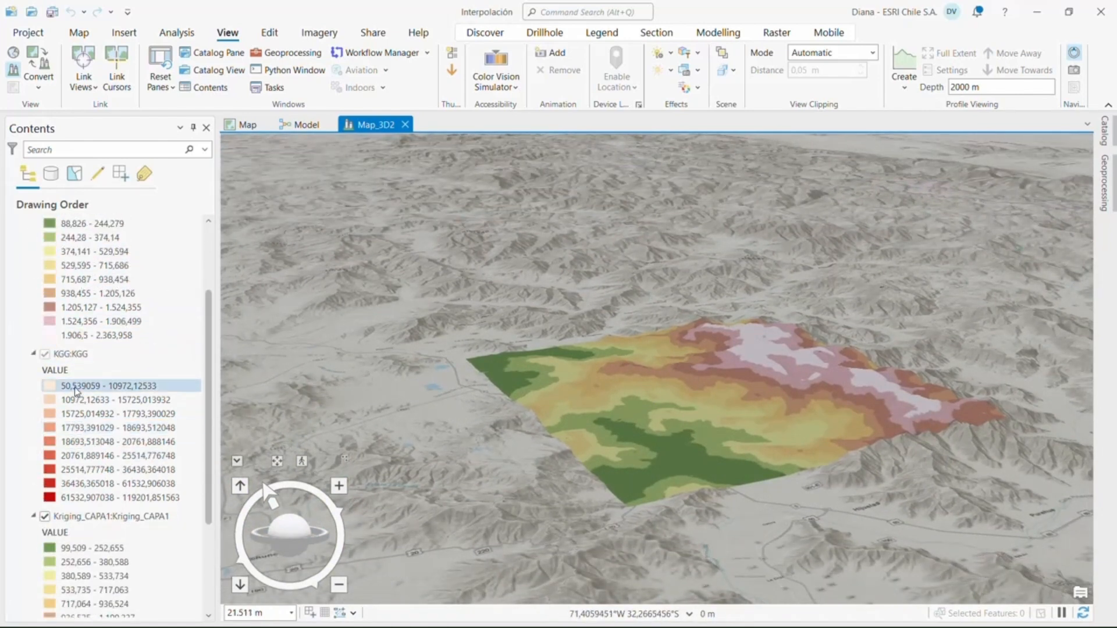